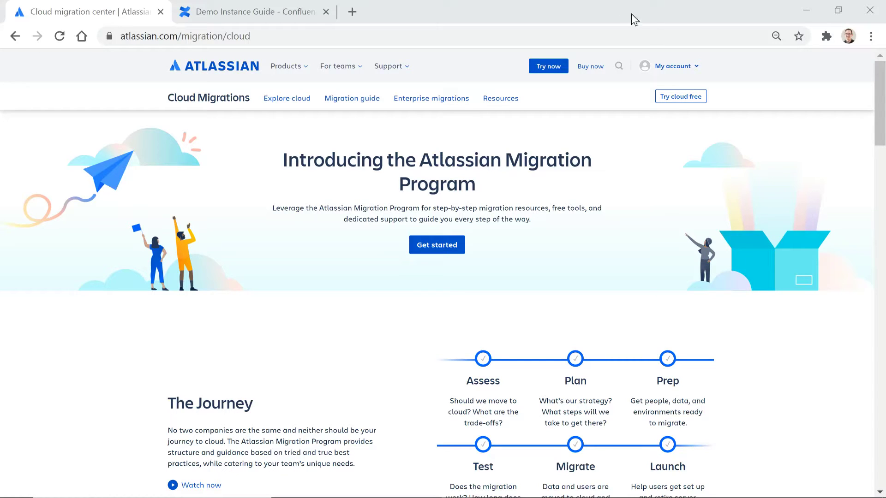
Step: Switch to the Confluence demo site and look over its product switcher and the Demo Instance Guide page
click(279, 13)
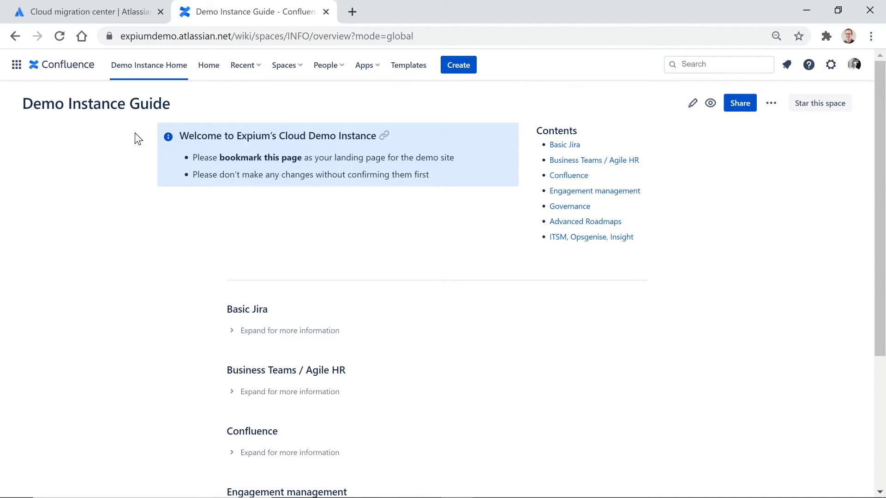
click(18, 67)
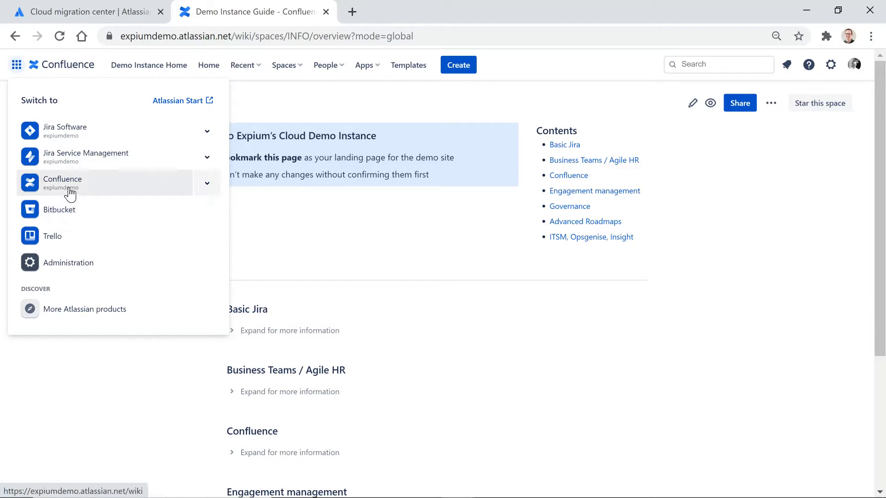
click(76, 374)
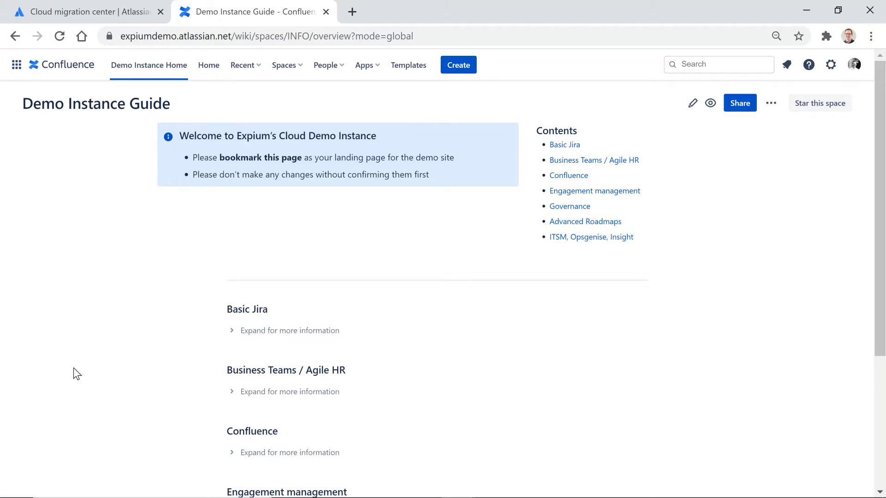
click(60, 67)
scroll(130, 231, down, 3)
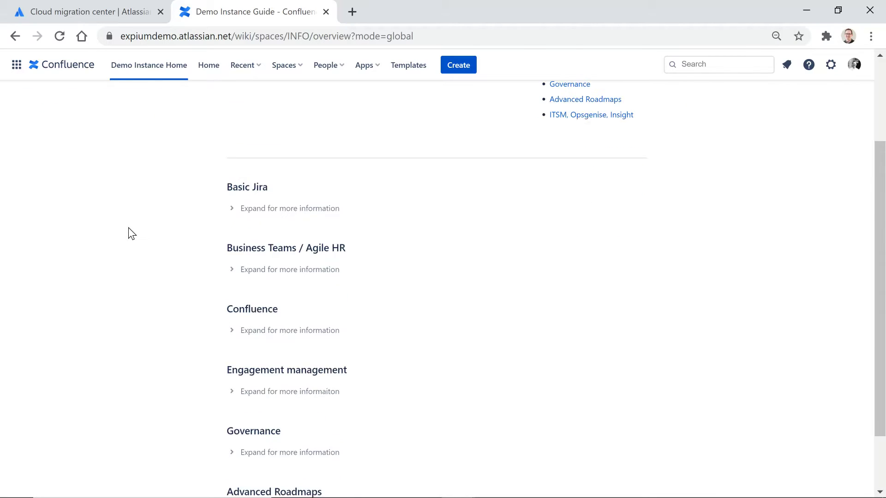
scroll(128, 228, up, 3)
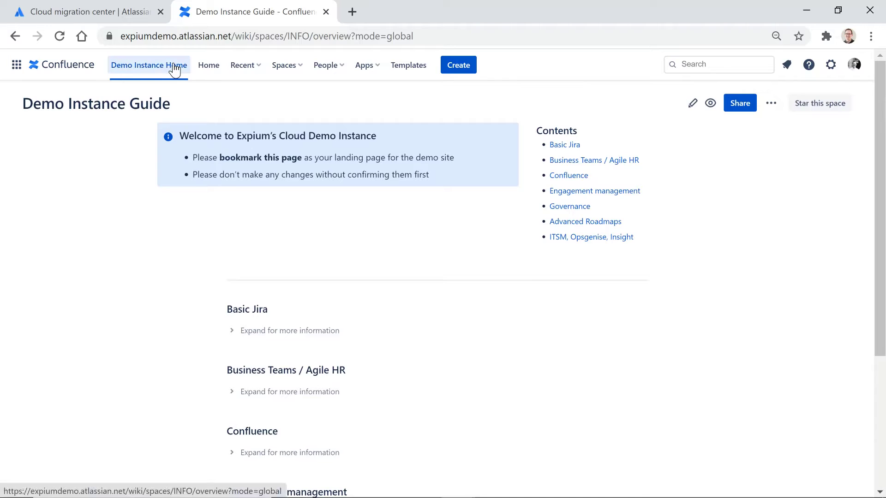
Step: Go to the home page and review its worked-on, draft and starred lists plus the recently visited pages
click(211, 70)
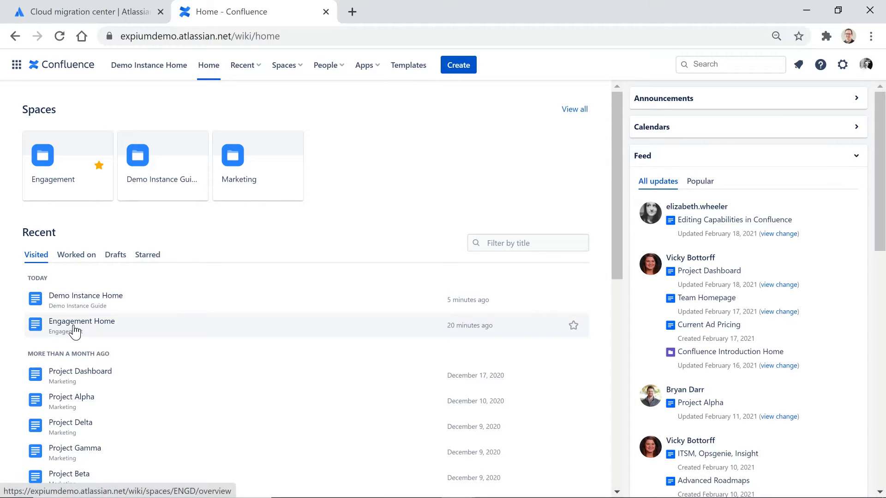
click(72, 260)
click(113, 258)
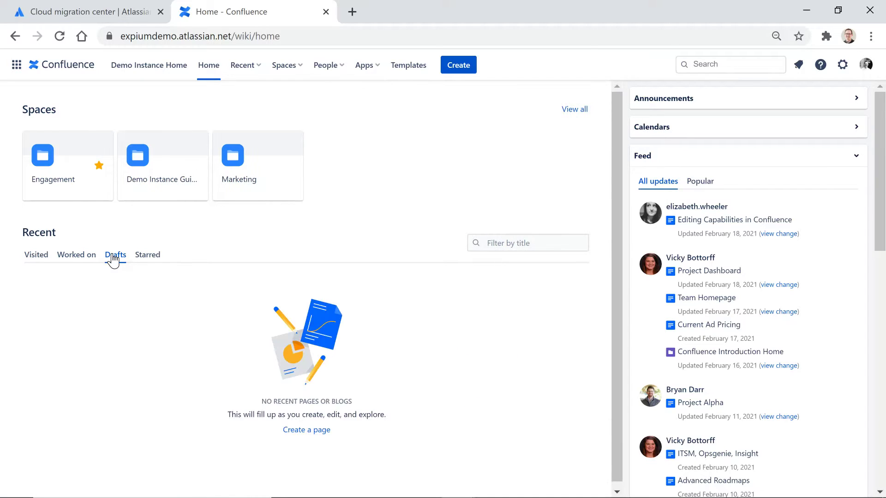
click(141, 259)
click(246, 73)
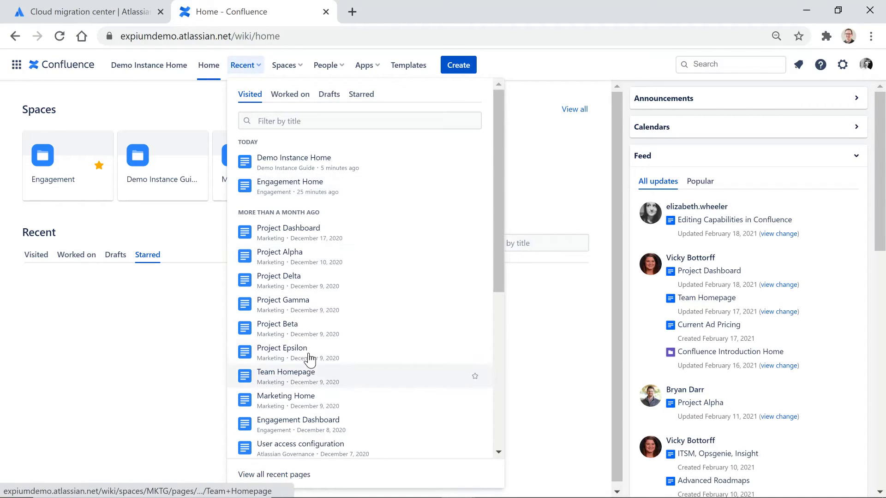
click(195, 100)
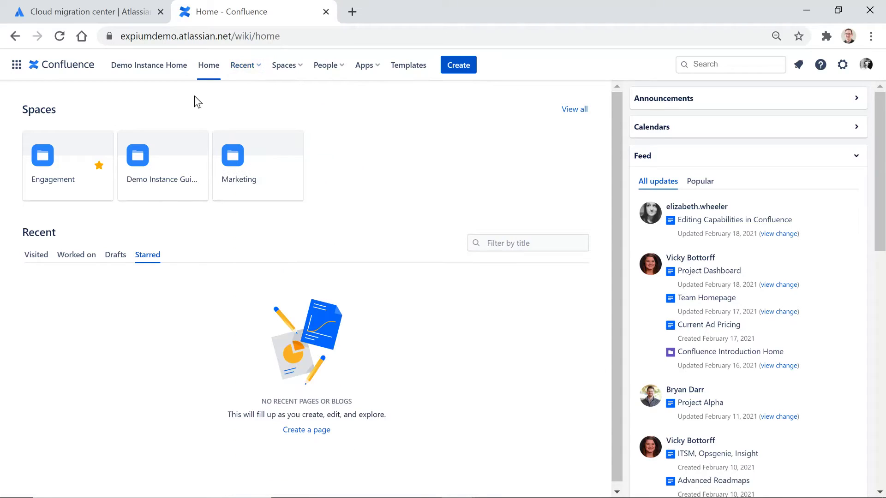
Step: View the directory of all spaces and inspect the categories available for filtering it
click(284, 69)
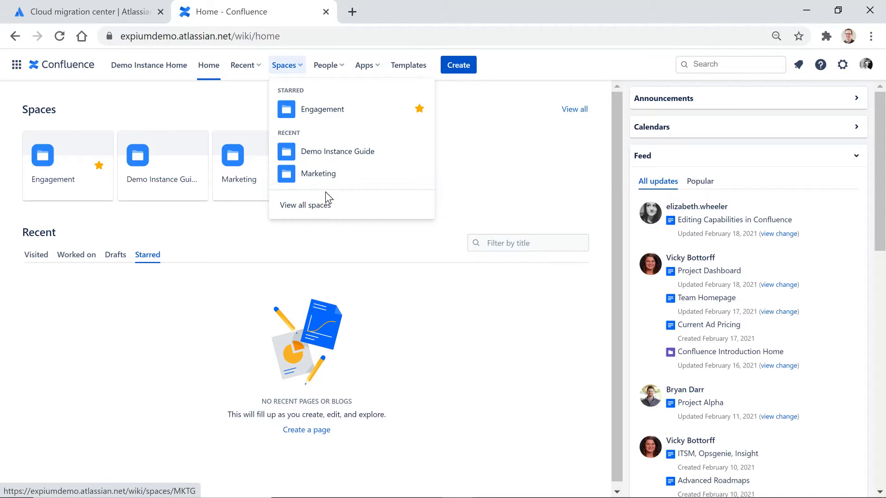
click(303, 212)
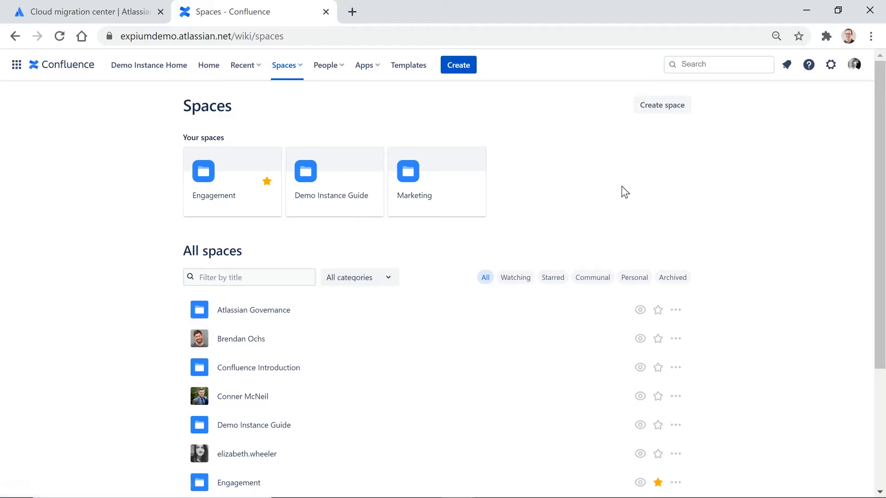
scroll(251, 253, down, 2)
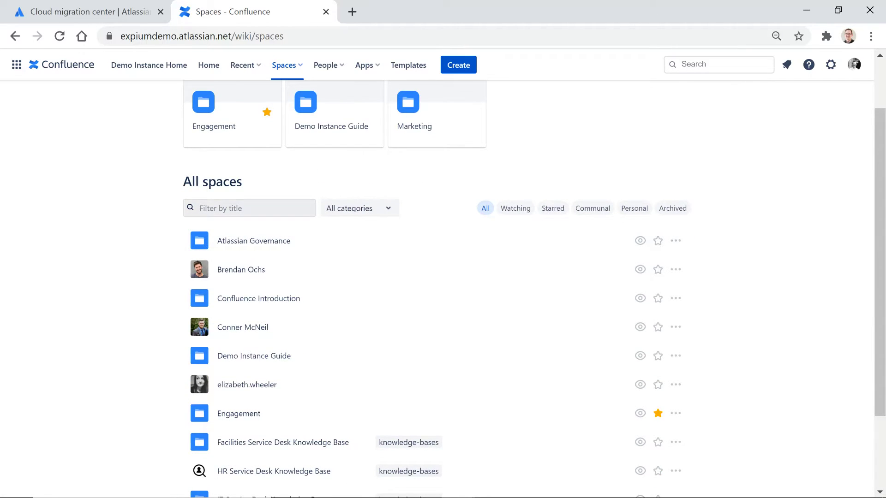
click(365, 213)
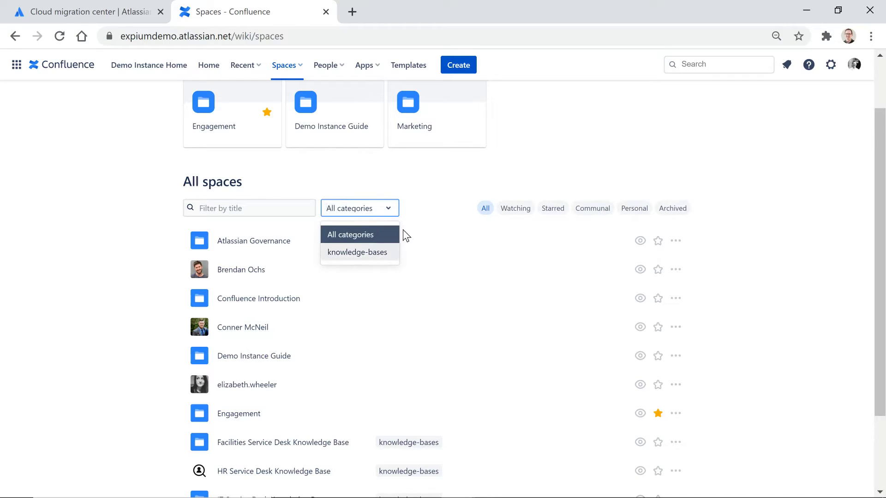
key(Escape)
click(600, 184)
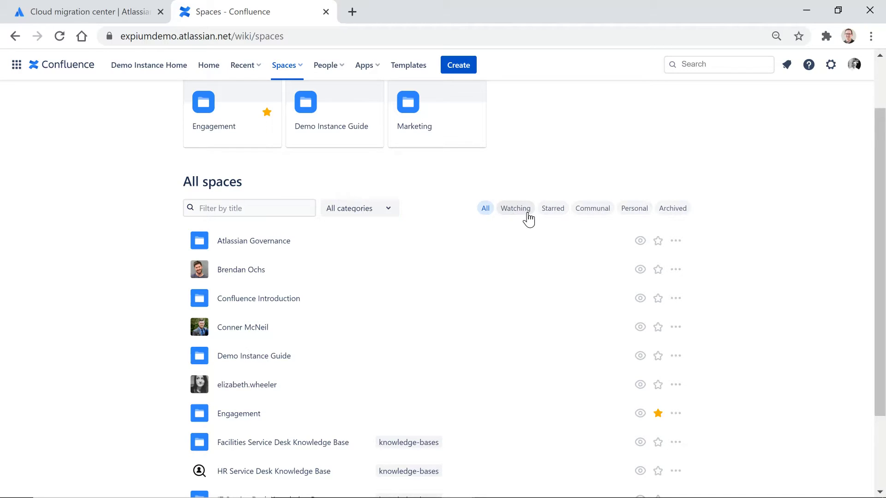
scroll(711, 262, up, 2)
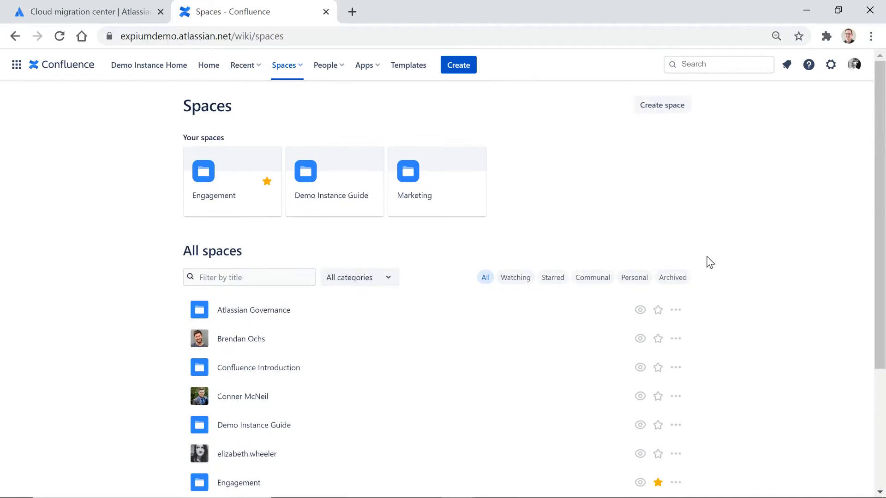
Step: Review the options available for people and teams and for apps
click(328, 69)
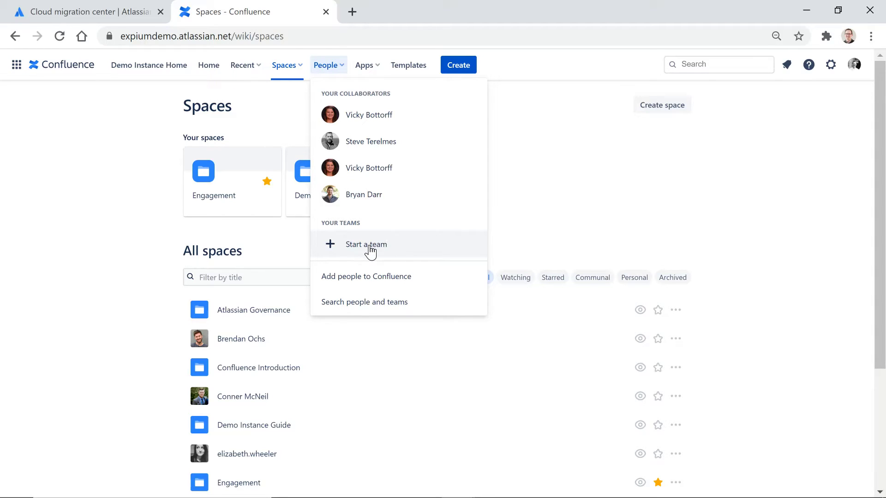
click(573, 94)
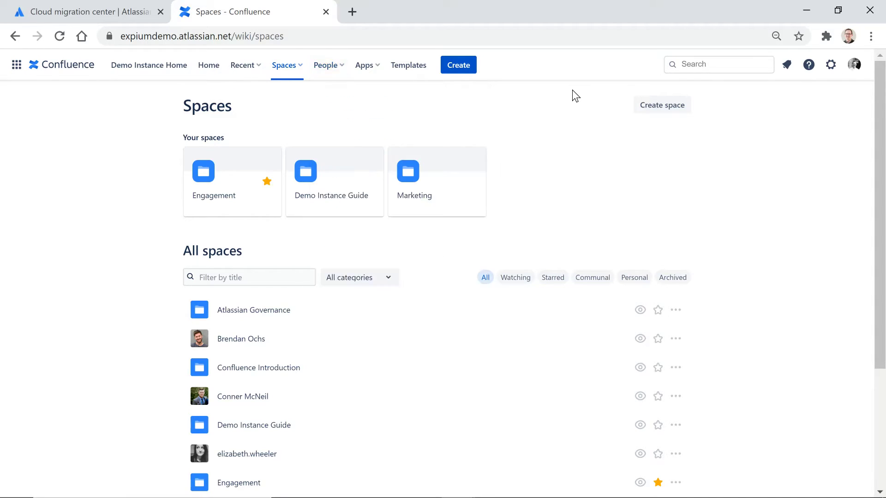
click(363, 67)
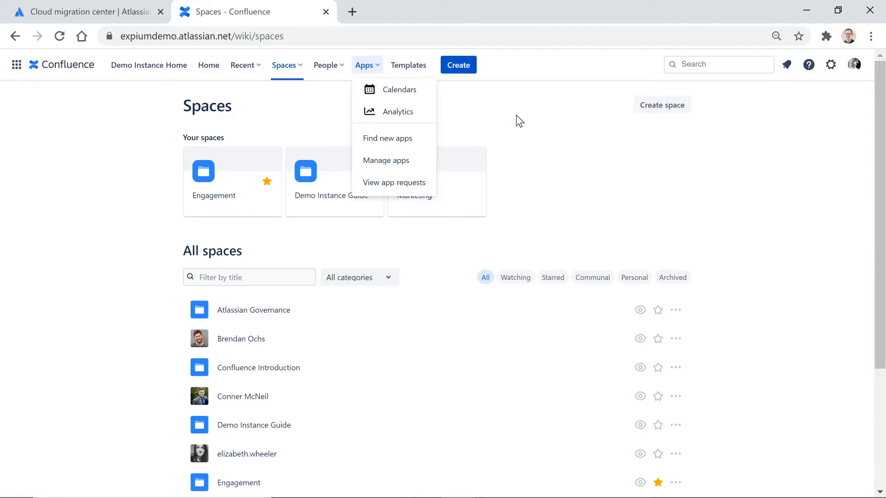
click(519, 100)
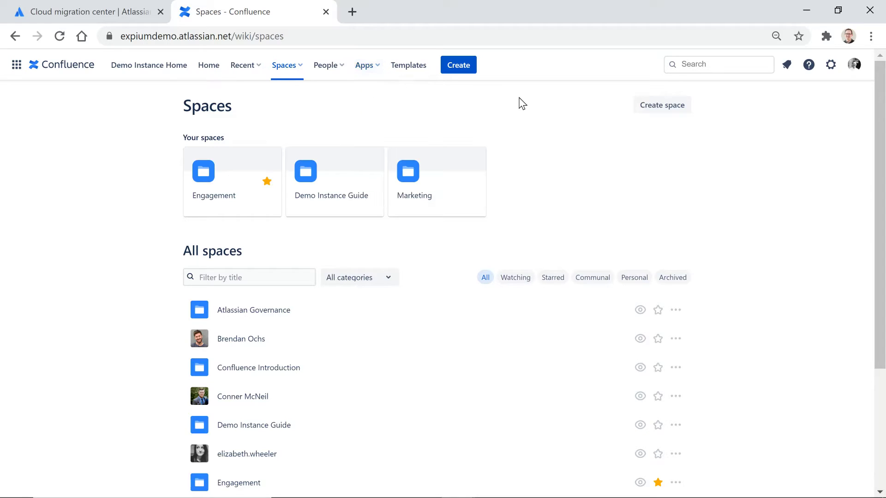
Step: View the template library with the 90-day plan preview, and open the Confluence advanced search
click(409, 66)
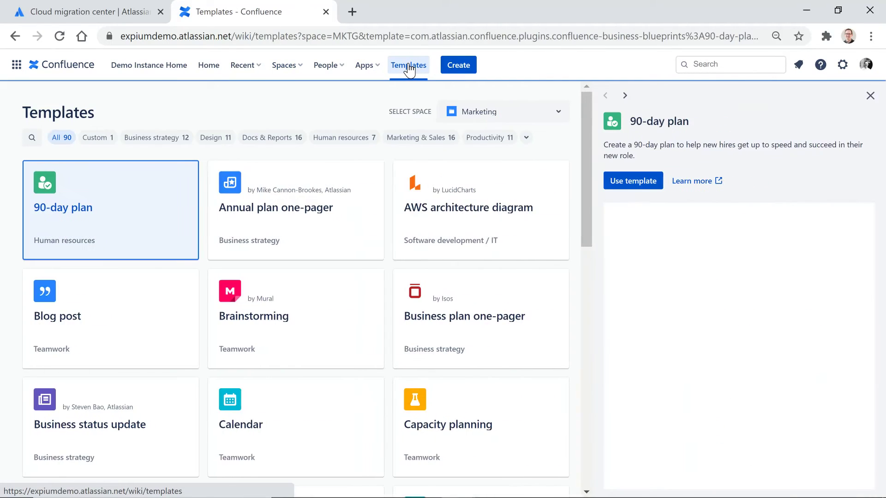
mouse_move(149, 177)
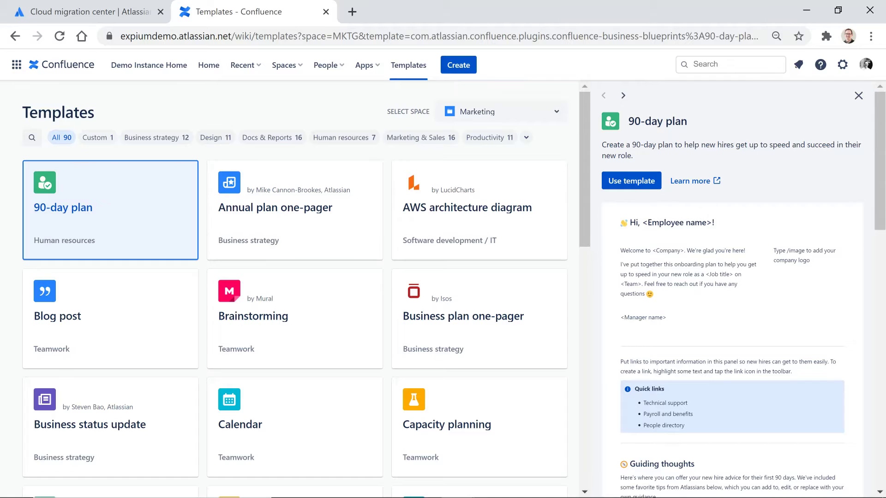
click(693, 64)
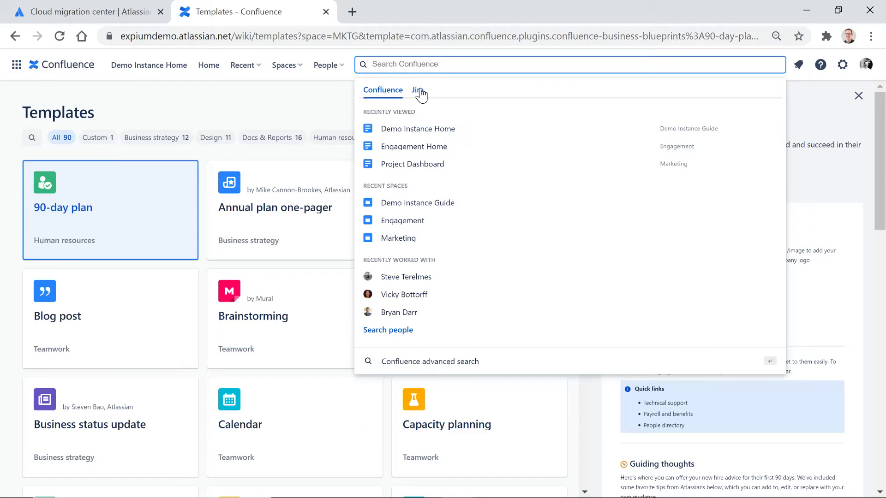
click(438, 362)
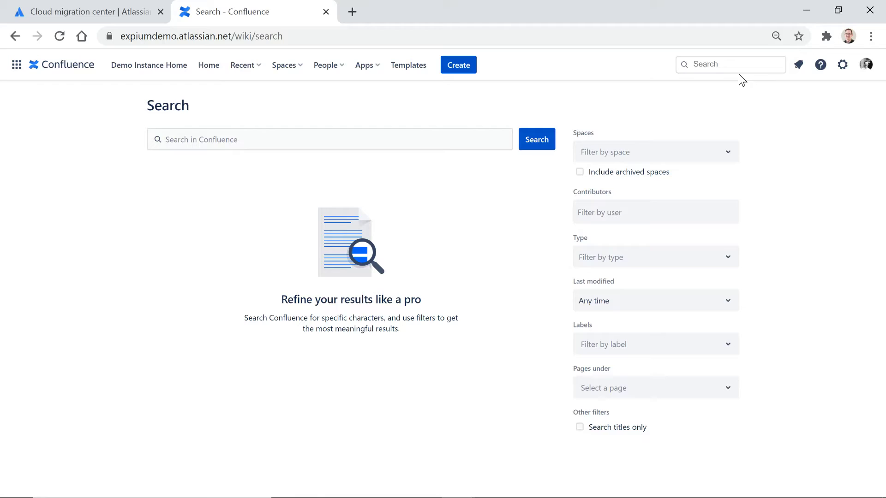
Step: Check the direct notifications and look over the available help resources
click(799, 70)
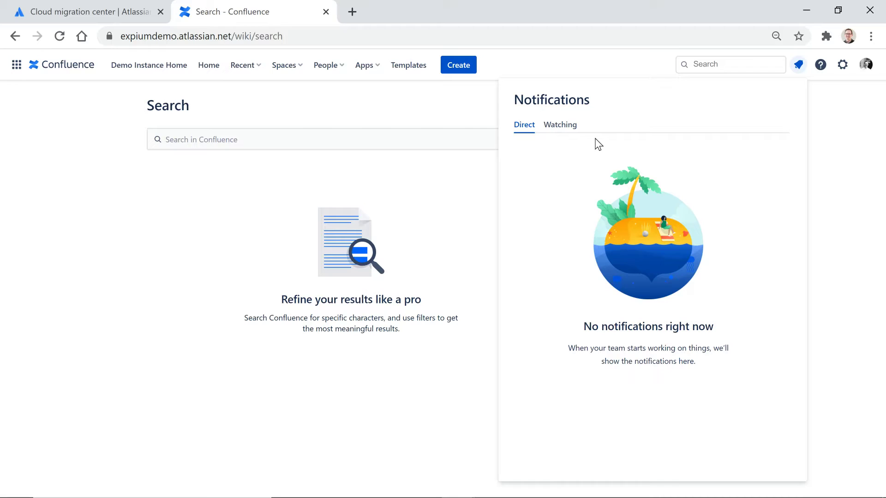
click(845, 104)
click(819, 65)
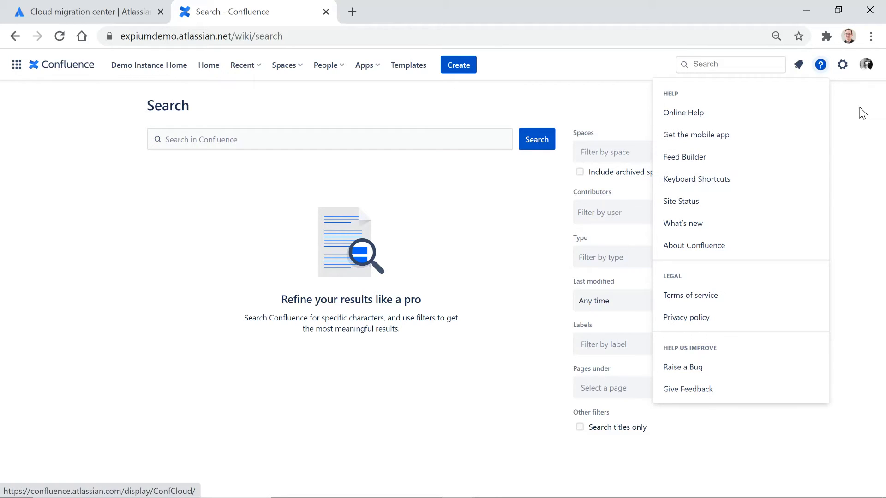
click(859, 94)
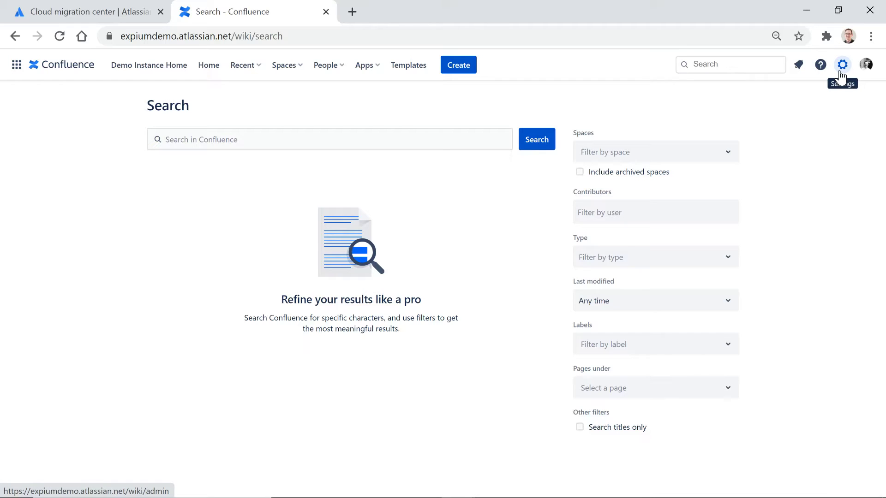
Step: Open the personal Confluence settings of the signed-in account
click(866, 66)
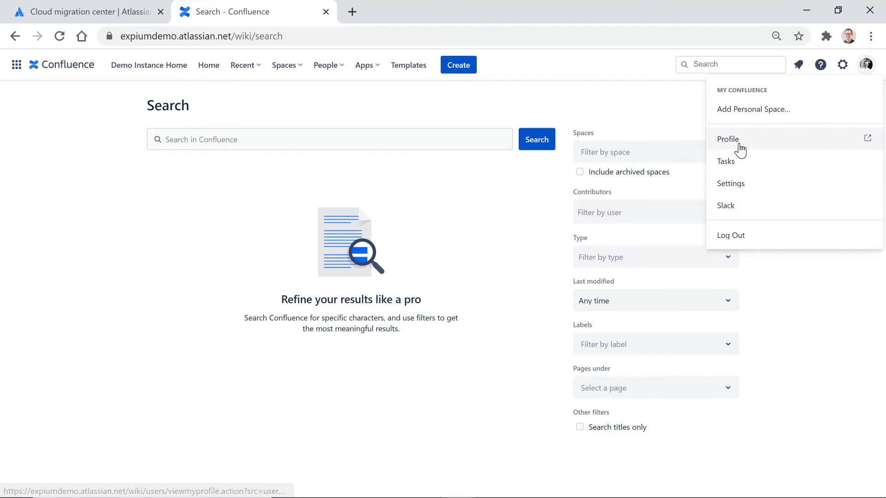
click(732, 184)
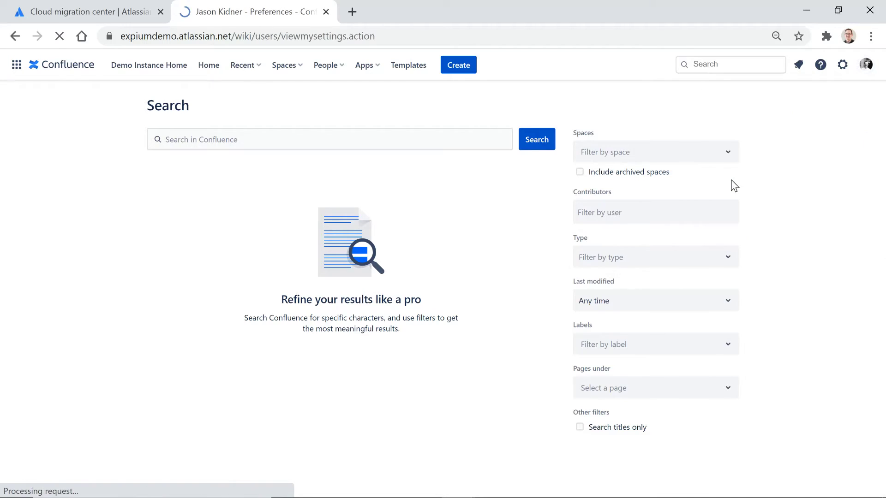
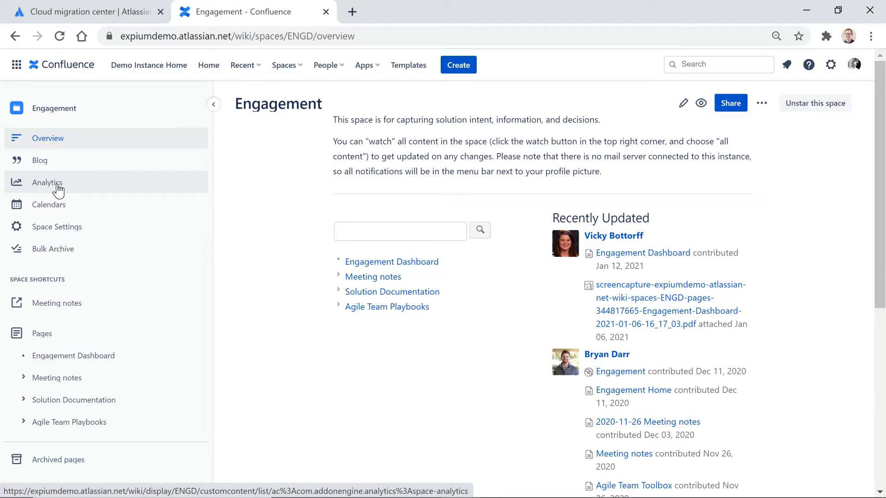
Step: View the Engagement space's team calendar
click(45, 215)
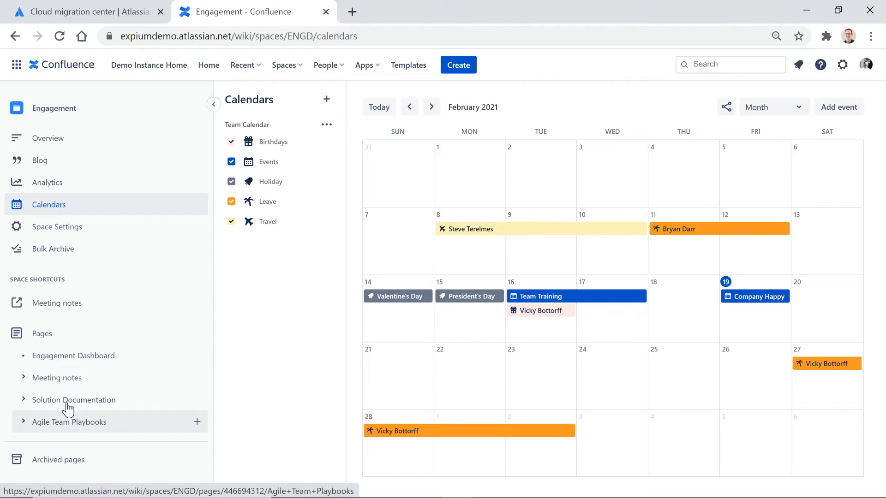
Step: Move the 2020-11-26 Meeting notes page in the Engagement page tree so that it sits under Meeting notes
click(24, 376)
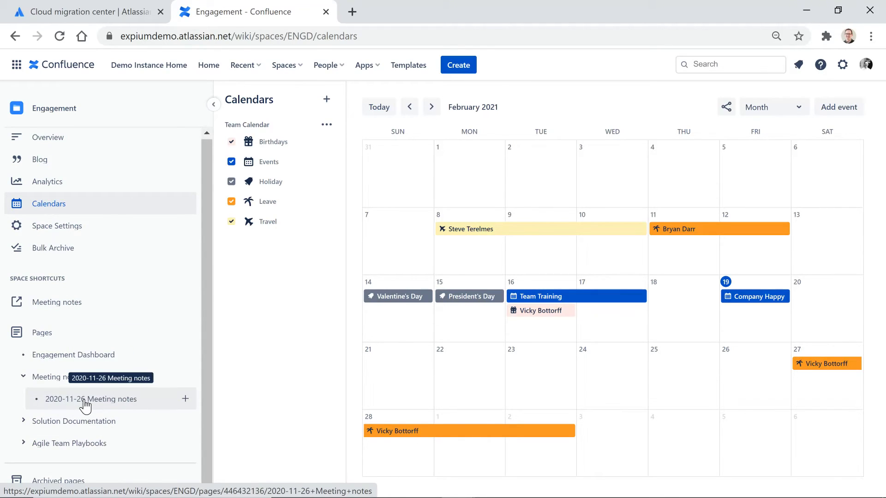
mouse_move(72, 401)
mouse_down()
mouse_move(54, 365)
mouse_move(46, 379)
mouse_move(65, 383)
mouse_move(81, 407)
mouse_move(63, 397)
mouse_up()
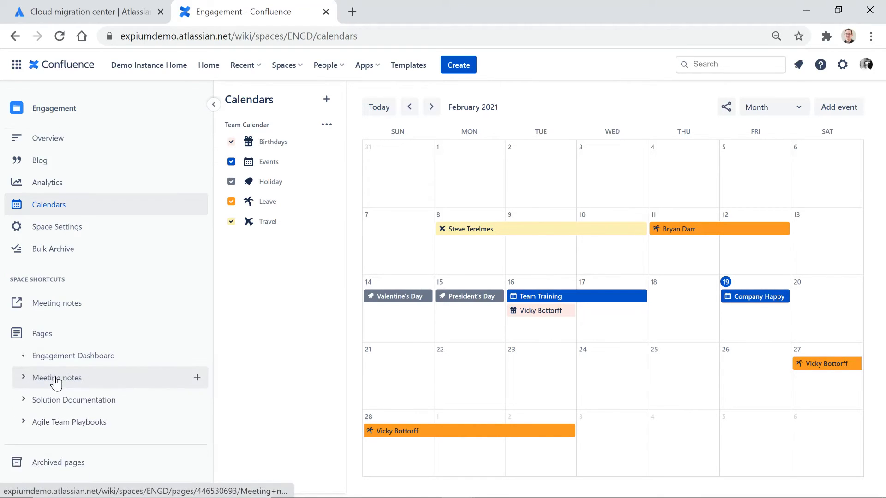
click(23, 378)
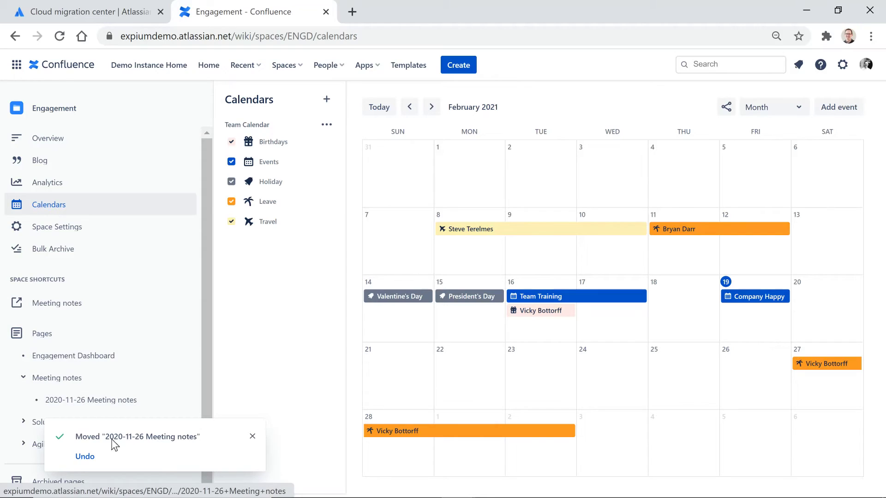
click(253, 437)
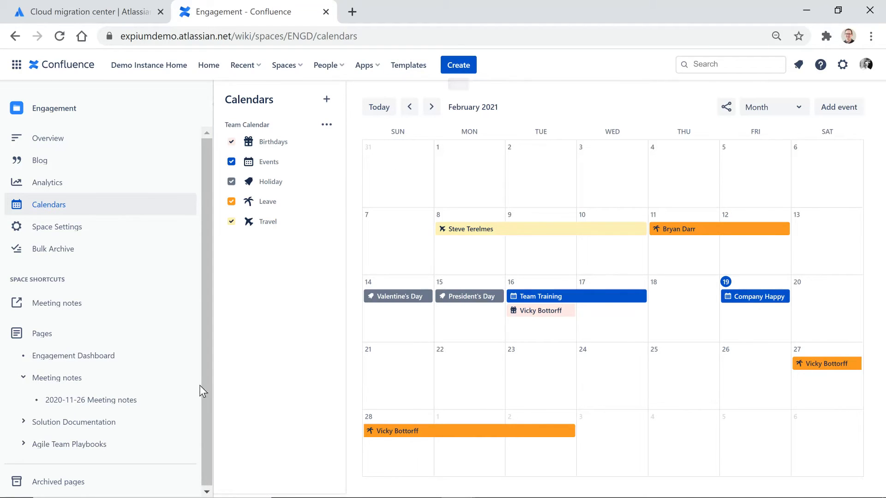
Step: Create a child page under Meeting notes in the Engagement space and look over its space choices and templates
click(184, 377)
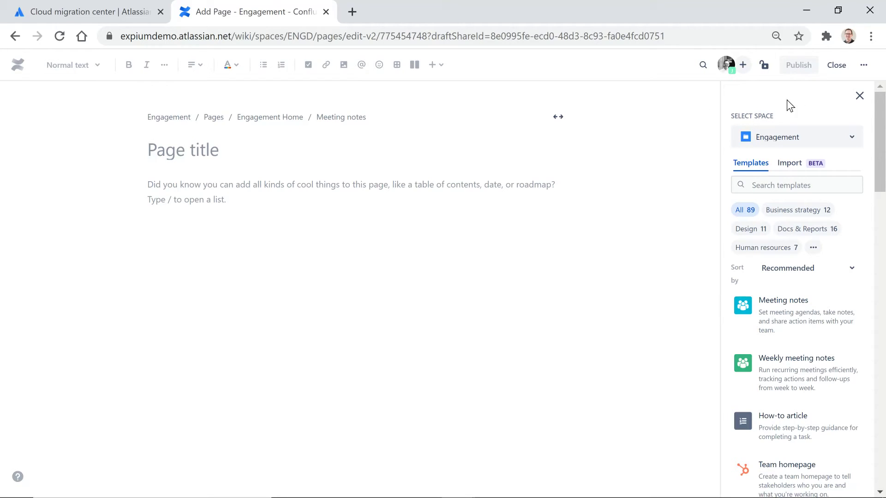
click(832, 144)
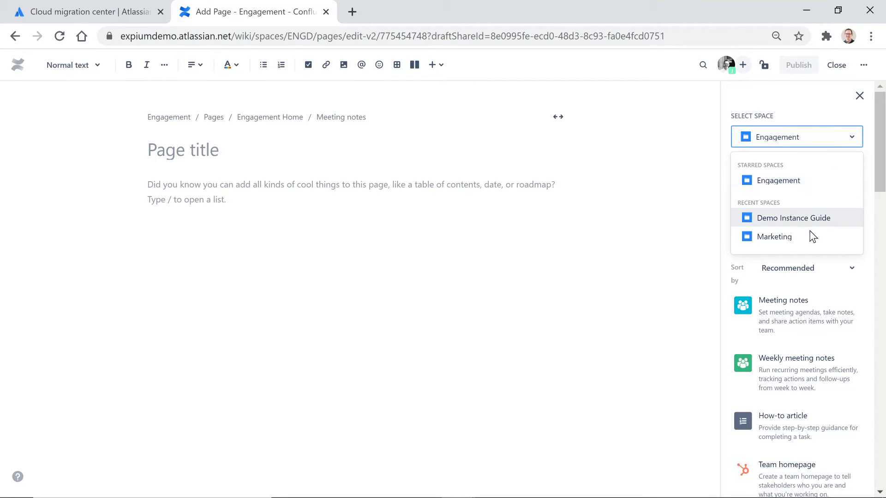
click(804, 98)
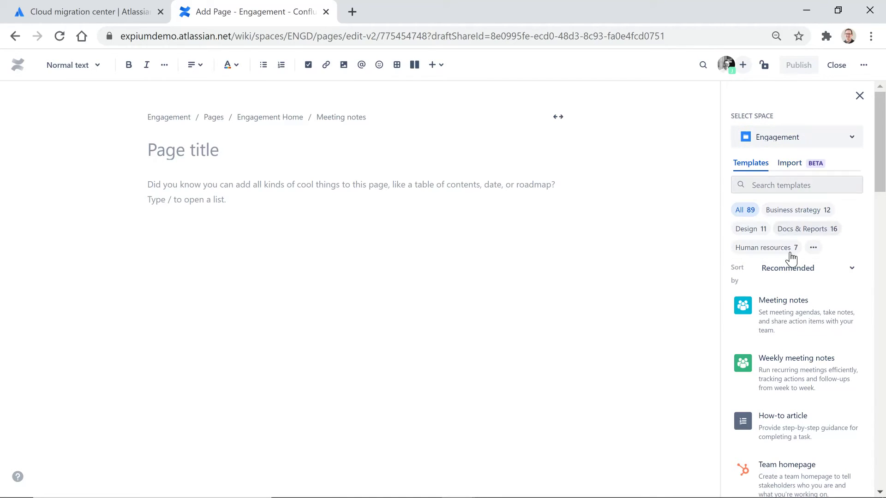
mouse_move(781, 336)
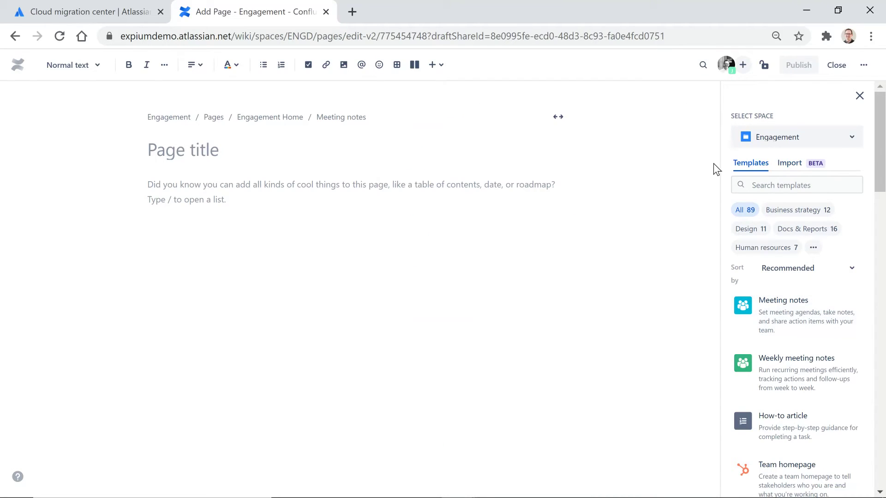
Step: Dismiss the template suggestions and title the blank page "Test"
click(858, 95)
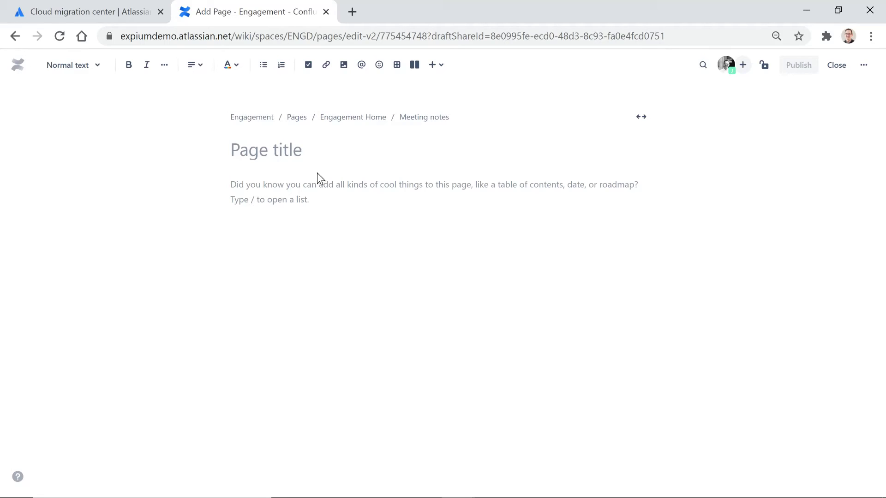
text(Test)
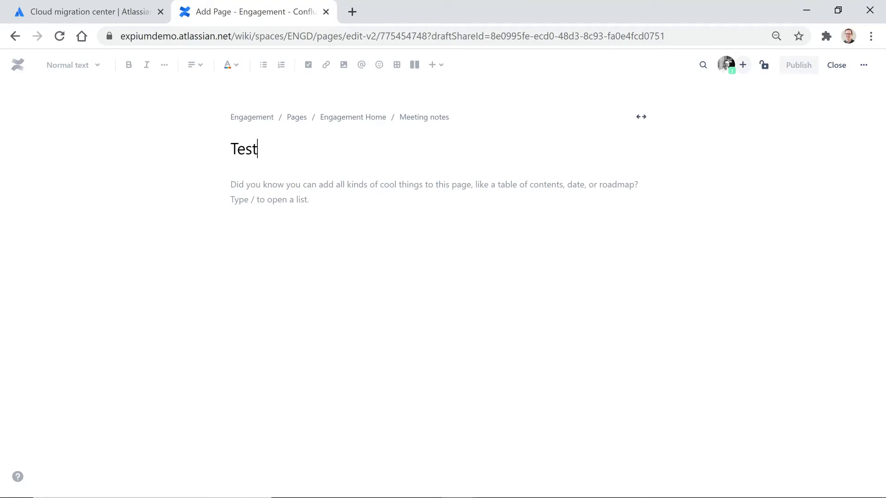
click(297, 199)
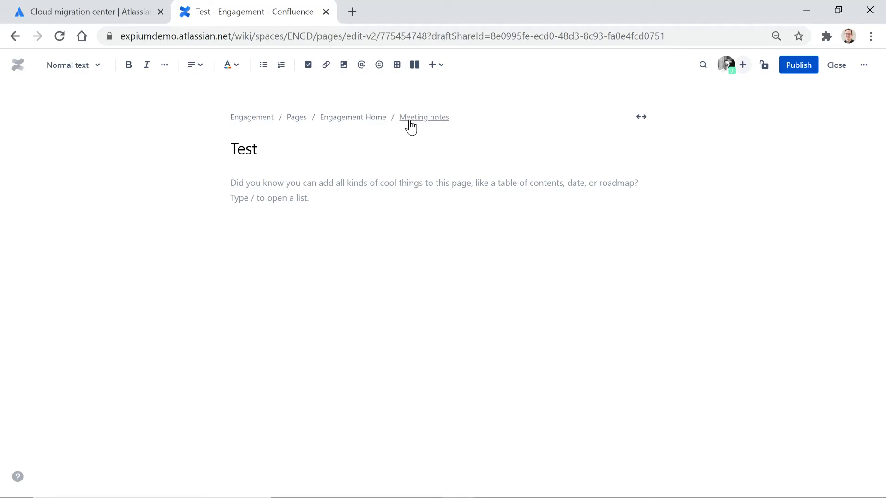
Step: Insert a table in the page body, adding a column after the first column and a row after the second row
click(398, 69)
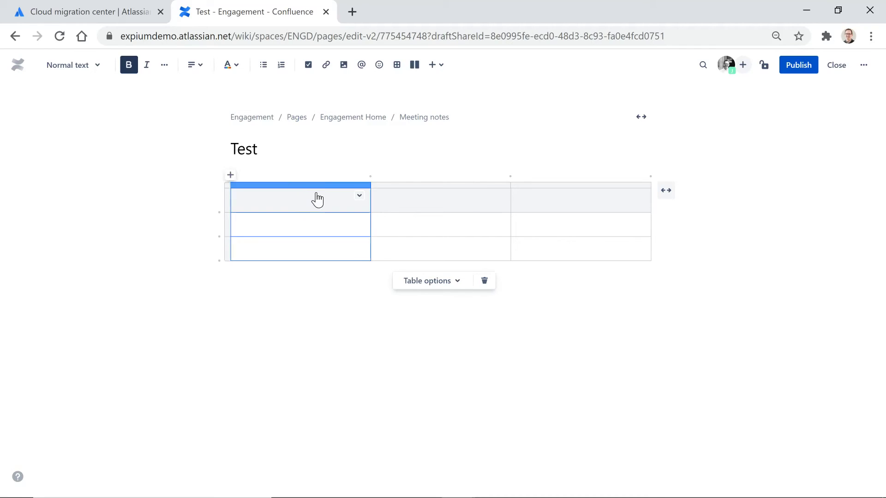
click(376, 225)
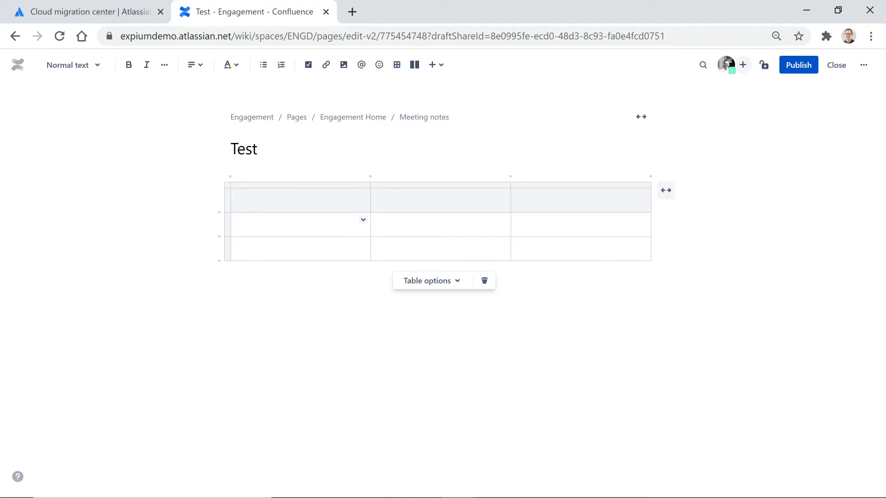
click(370, 176)
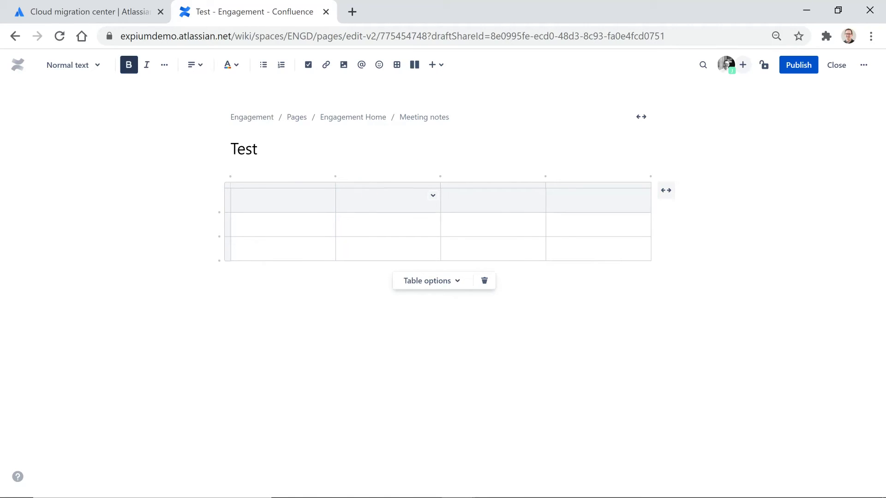
click(216, 237)
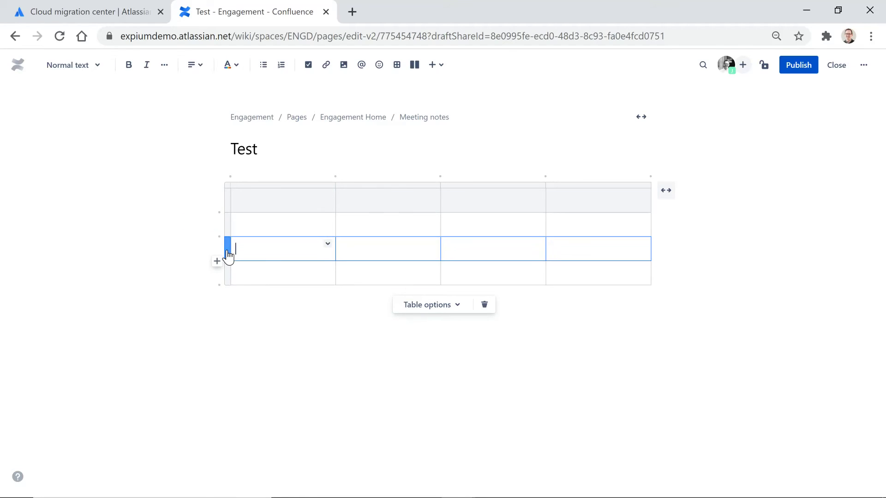
Step: Delete the table's third row and third column
click(227, 256)
click(216, 250)
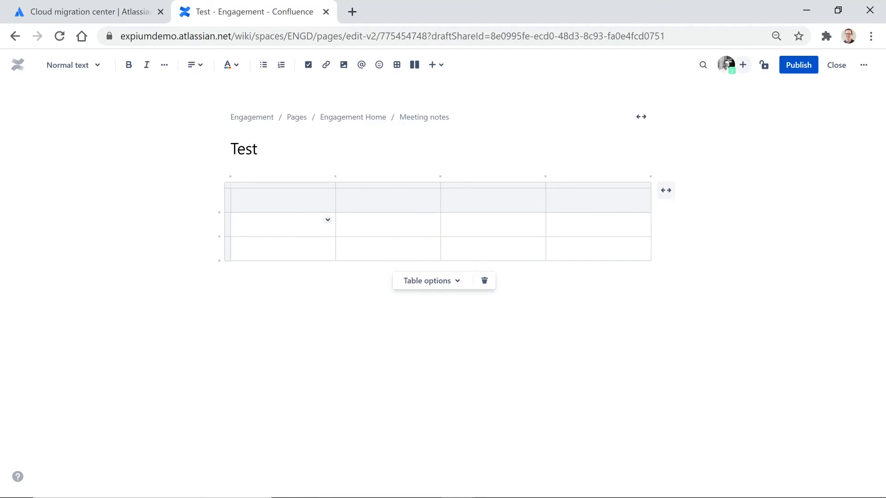
click(451, 185)
click(493, 176)
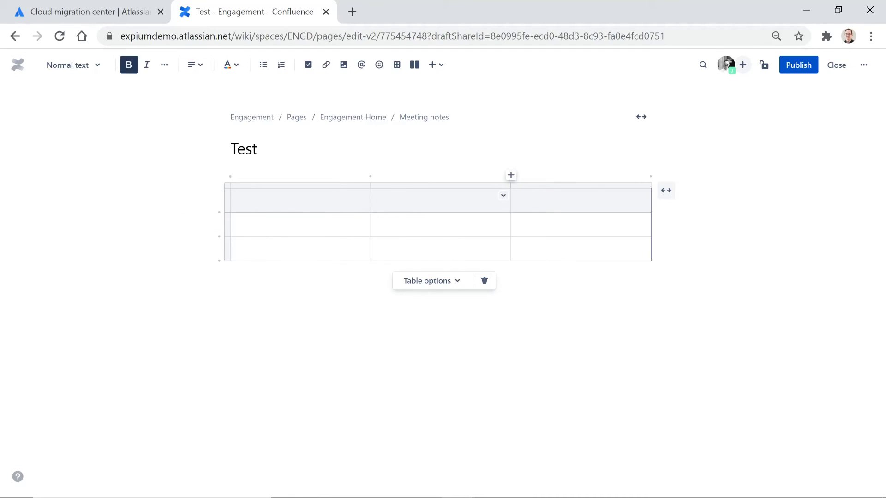
Step: Widen the table beyond the text width and look over its cell and table options
click(665, 193)
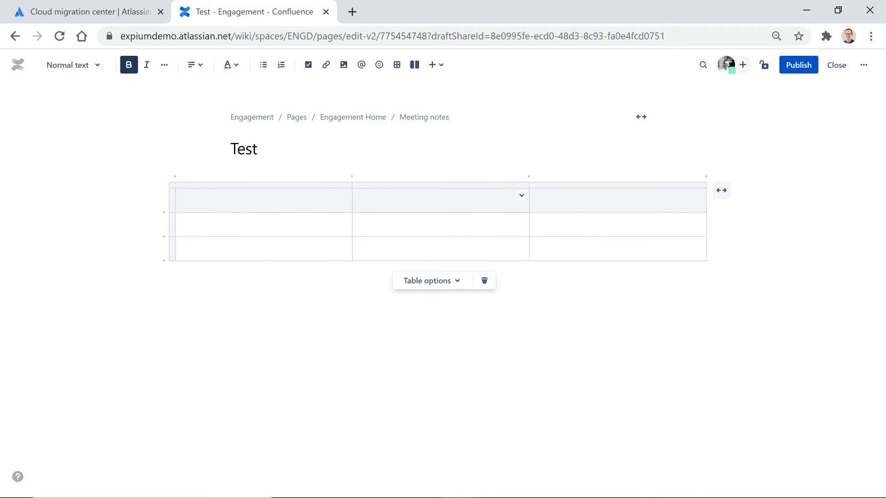
click(521, 195)
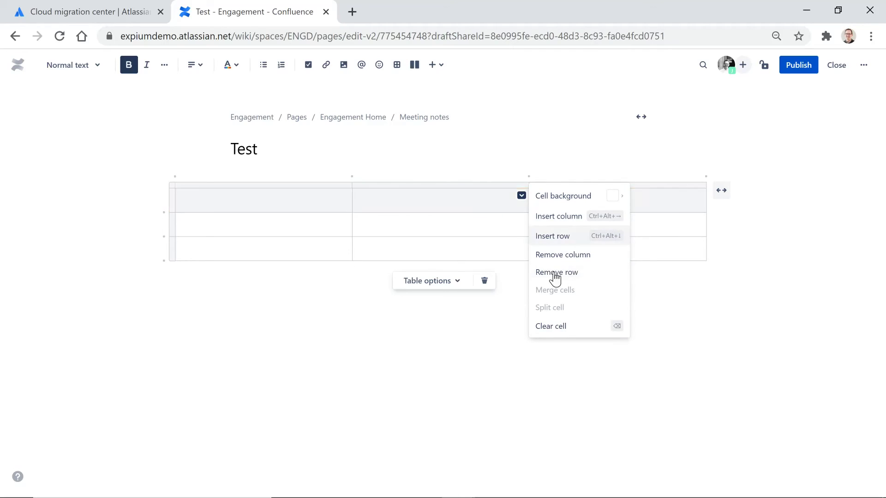
key(Escape)
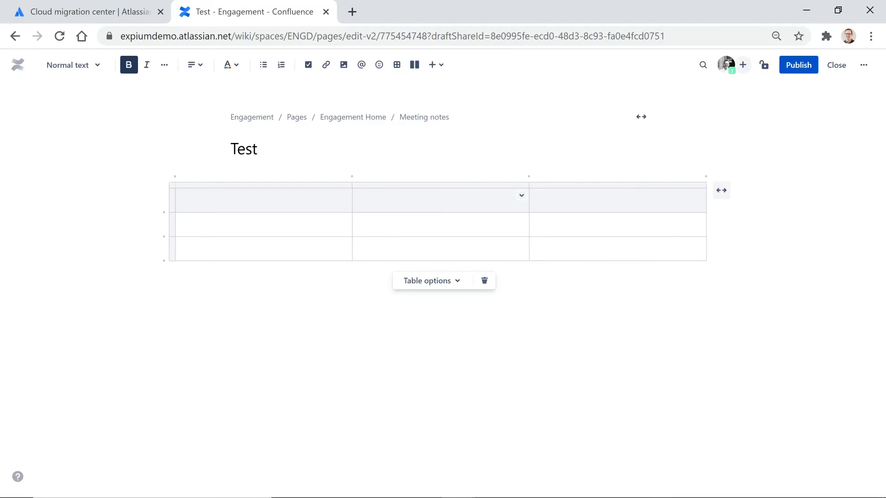
click(434, 283)
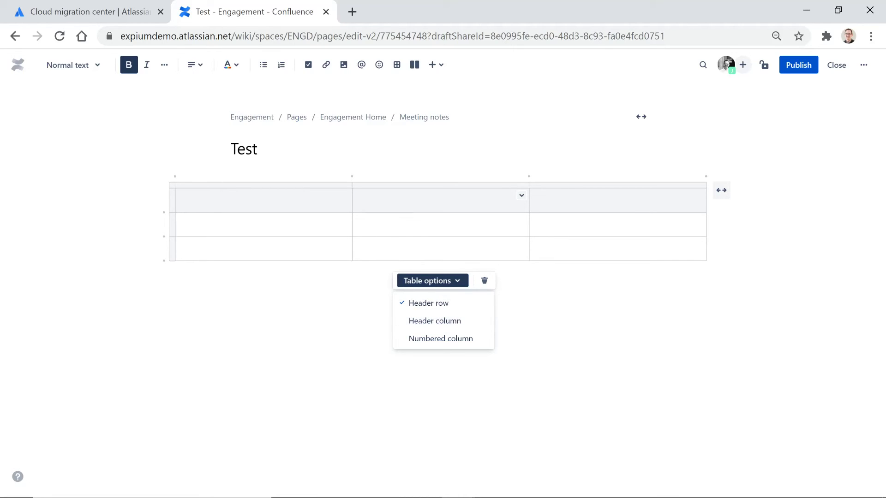
click(357, 248)
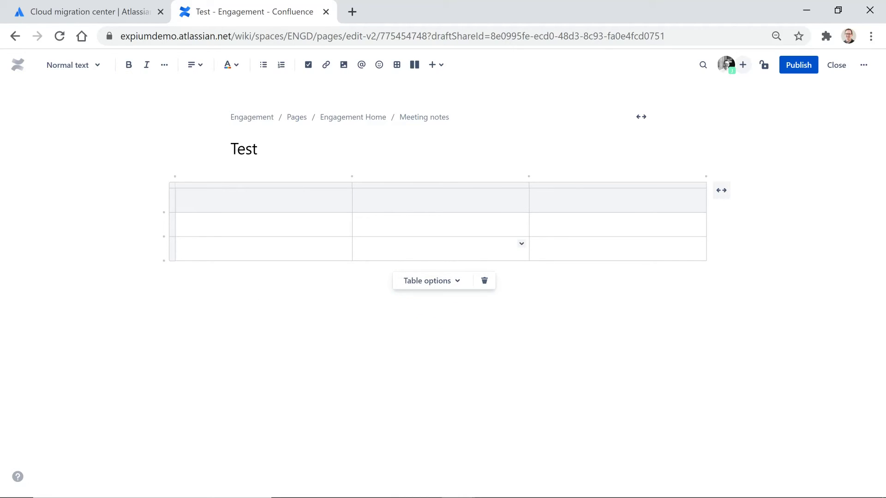
Step: Make the table's first column slightly wider and its second column narrower, and delete the whole table
mouse_move(352, 198)
mouse_down()
mouse_move(306, 196)
mouse_move(361, 199)
mouse_up()
drag(529, 198, 513, 207)
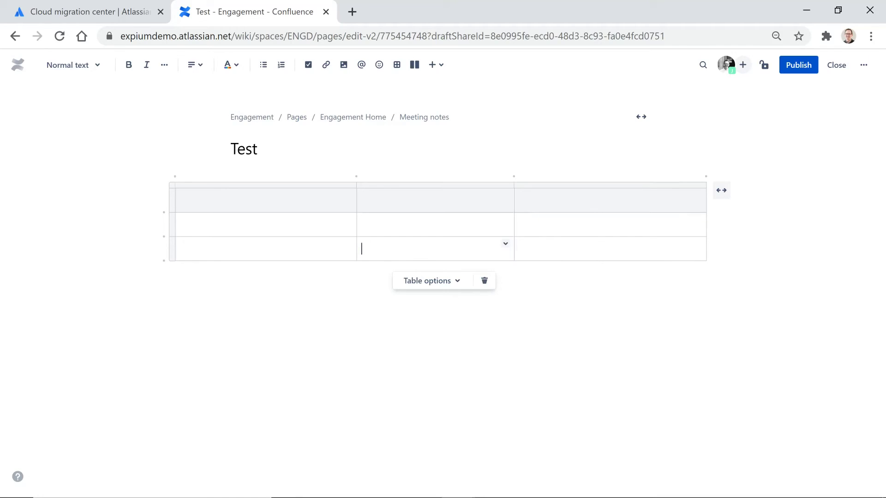
click(484, 281)
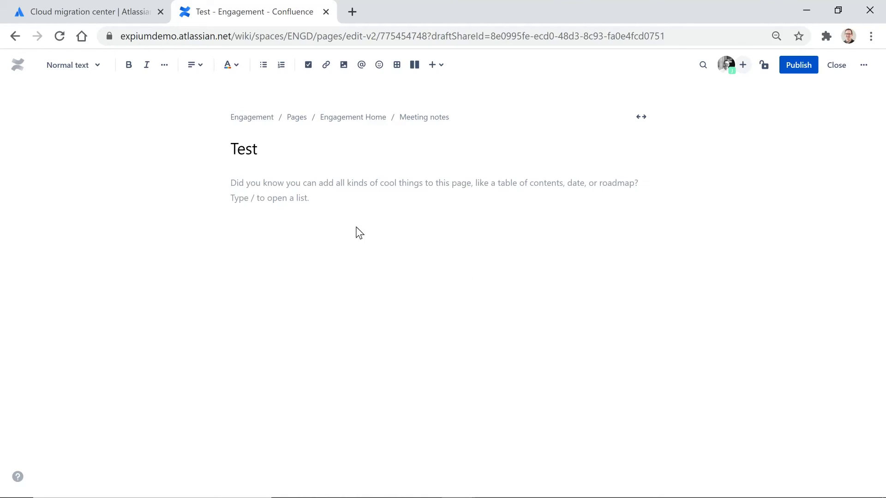
Step: Insert a two-column layout section in the page body and switch the page to full width
click(415, 65)
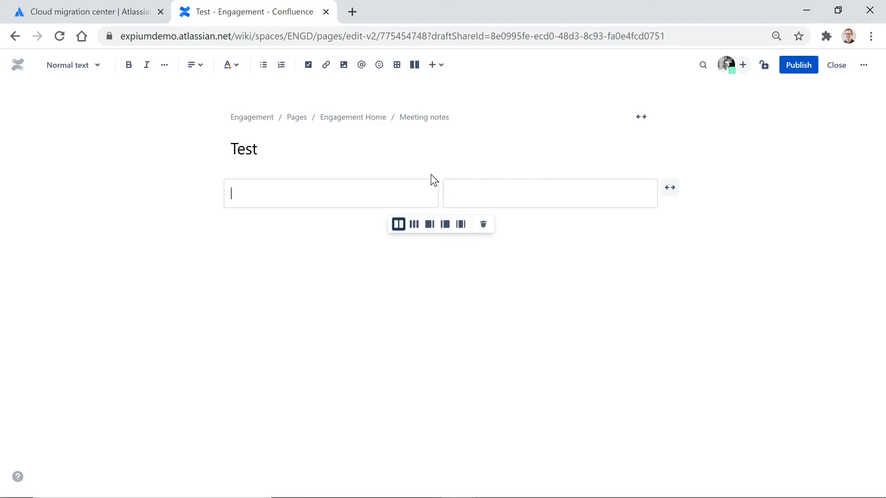
click(640, 118)
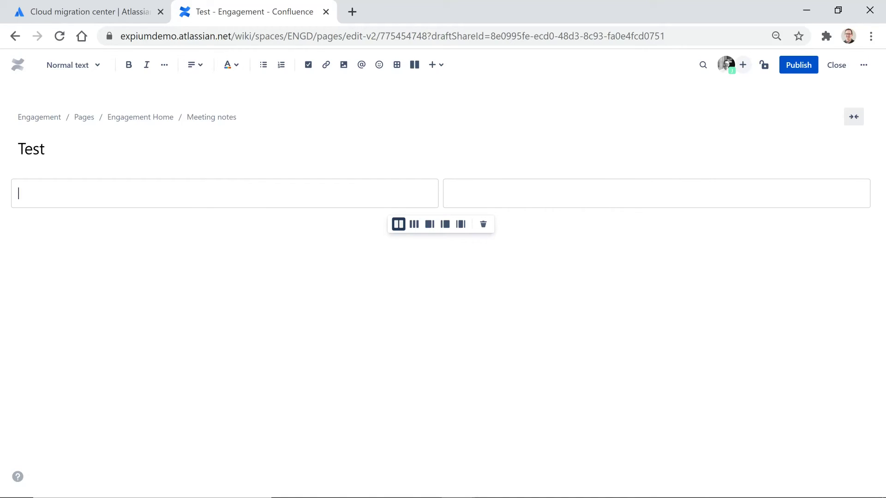
Step: Change the layout section to three equal columns and delete the section from the page
click(414, 225)
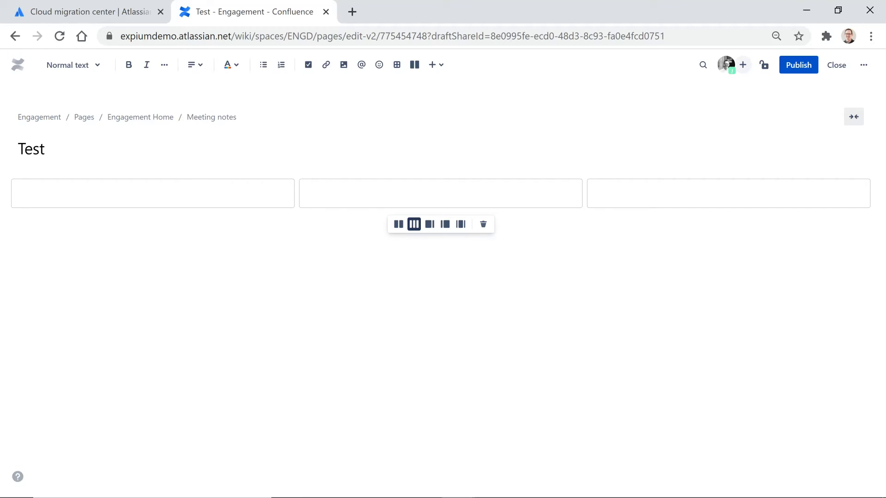
click(484, 225)
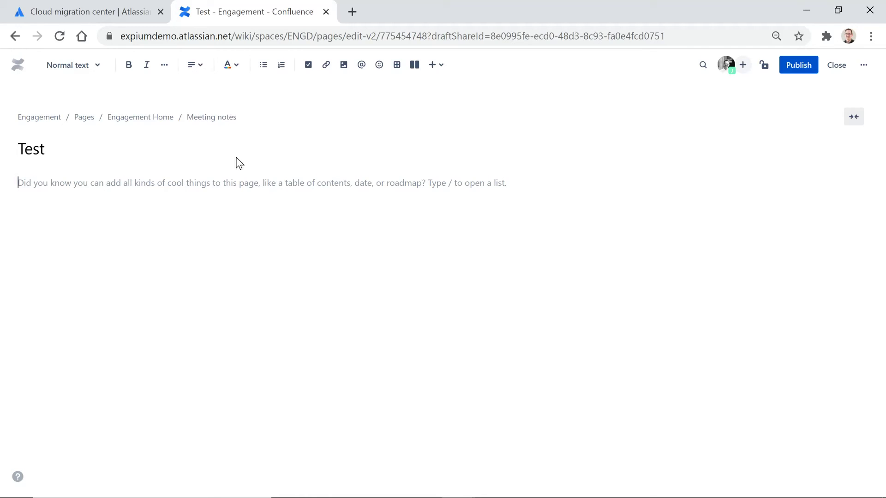
Step: Browse the full list of macros, search it for "attach", and clear the search
click(439, 69)
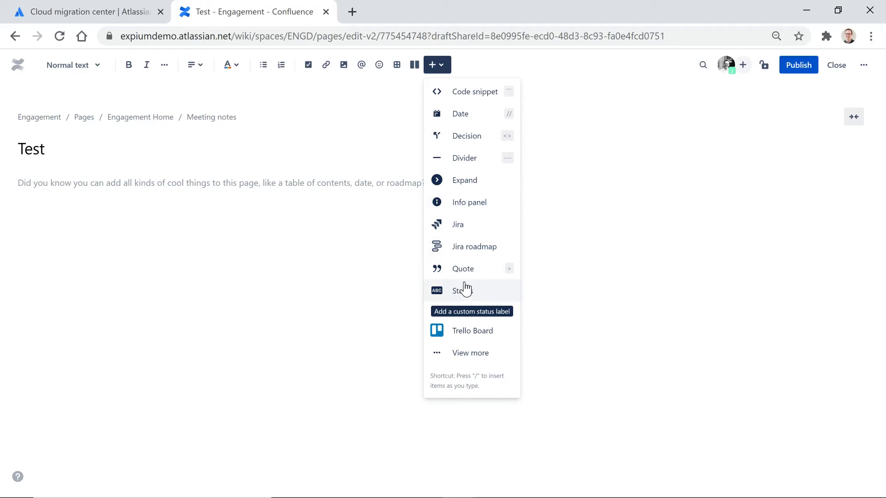
click(464, 361)
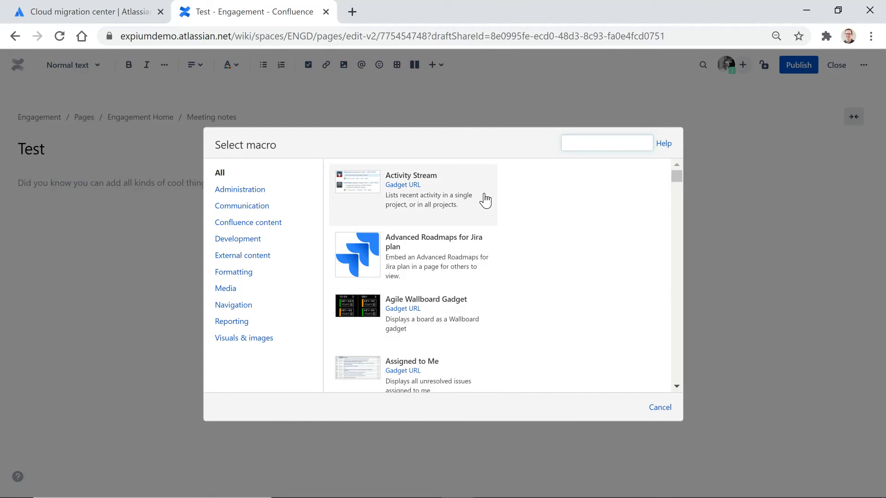
text(atta)
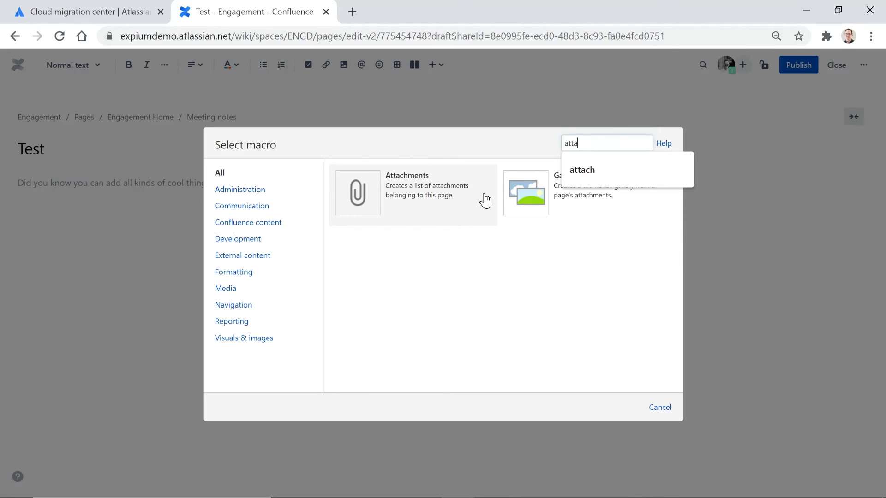
text(ch)
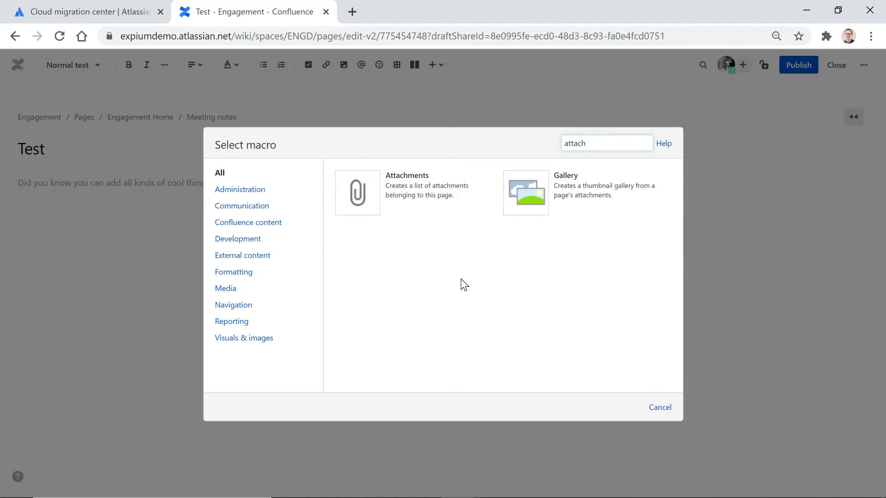
key(BackSpace)
key(BackSpace)
key(BackSpace)
key(BackSpace)
key(BackSpace)
key(BackSpace)
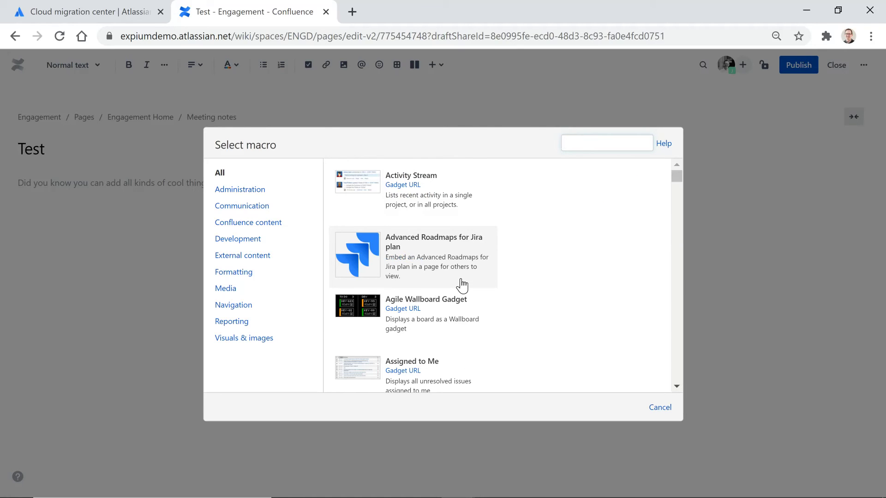
Step: Search the macro list for "anchor" and leave the macro browser without inserting anything
text(atta)
key(BackSpace)
key(BackSpace)
key(BackSpace)
text(n)
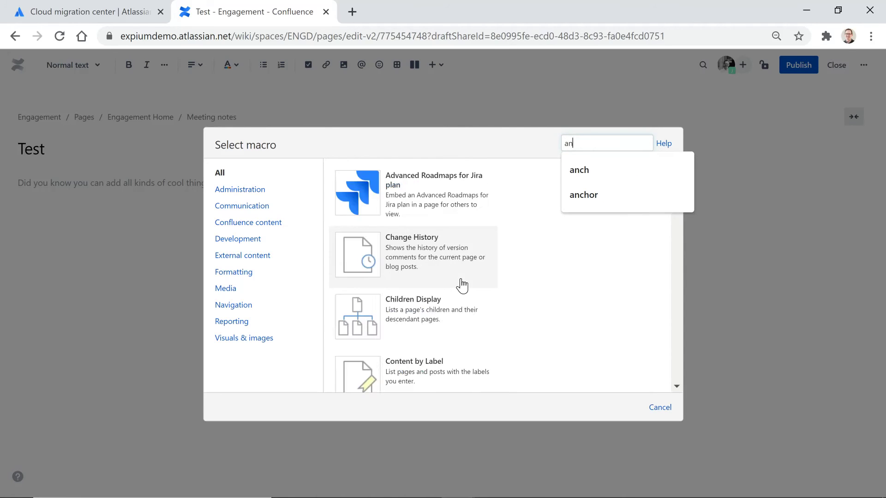
text(chor)
key(BackSpace)
key(BackSpace)
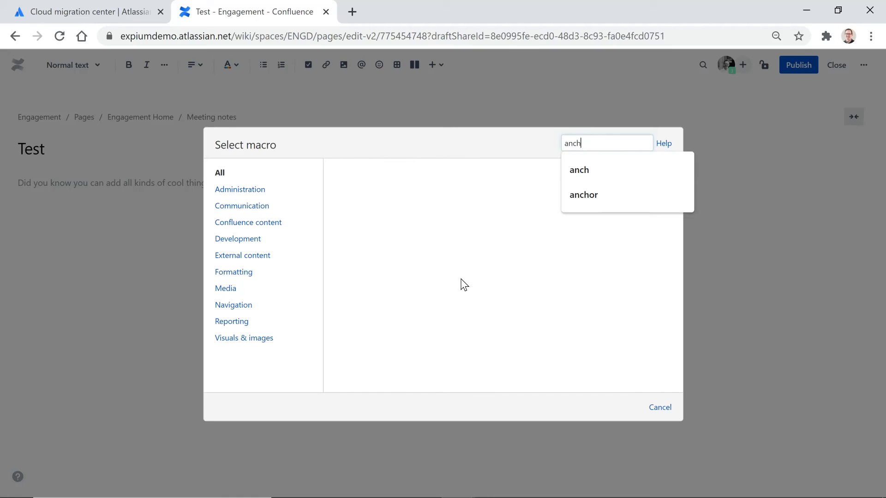
text(or)
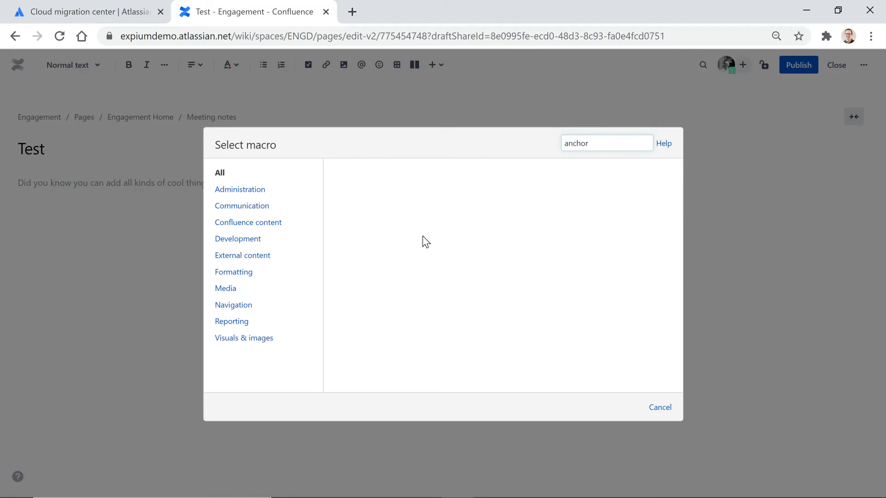
click(661, 408)
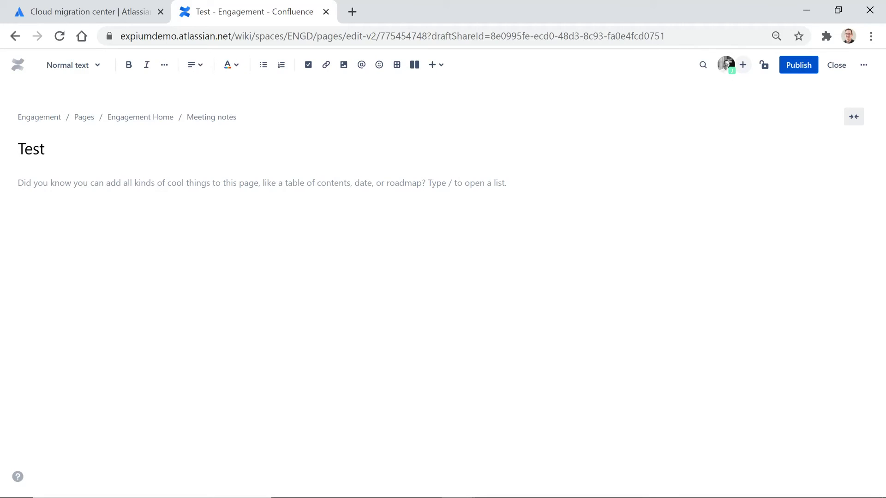
Step: Insert an info panel in the empty page body using the slash command "/info"
text(in)
key(BackSpace)
key(BackSpace)
text(/)
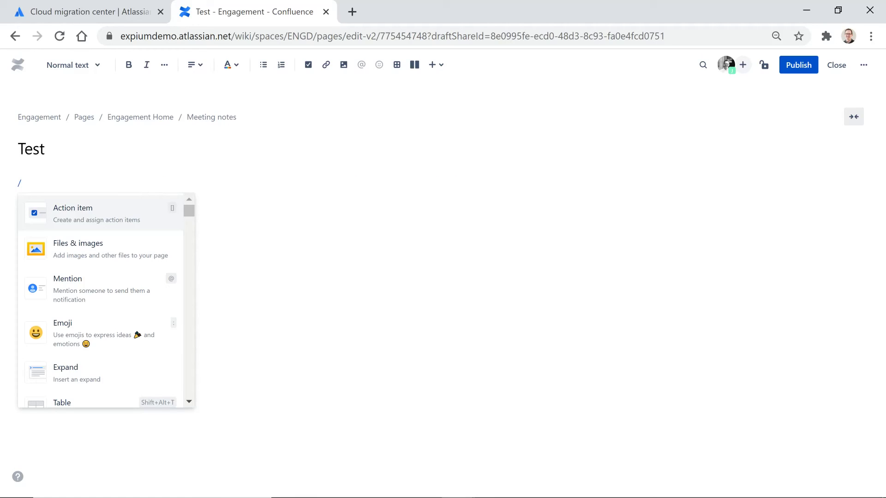
text(info)
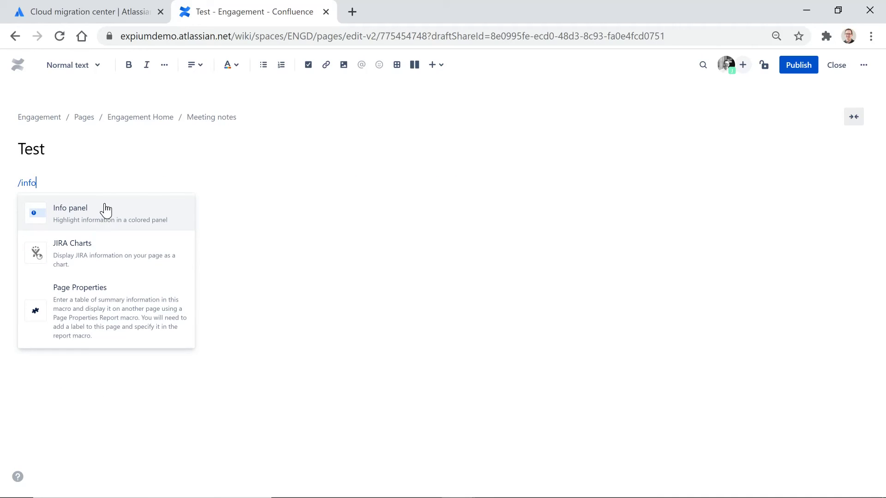
click(80, 214)
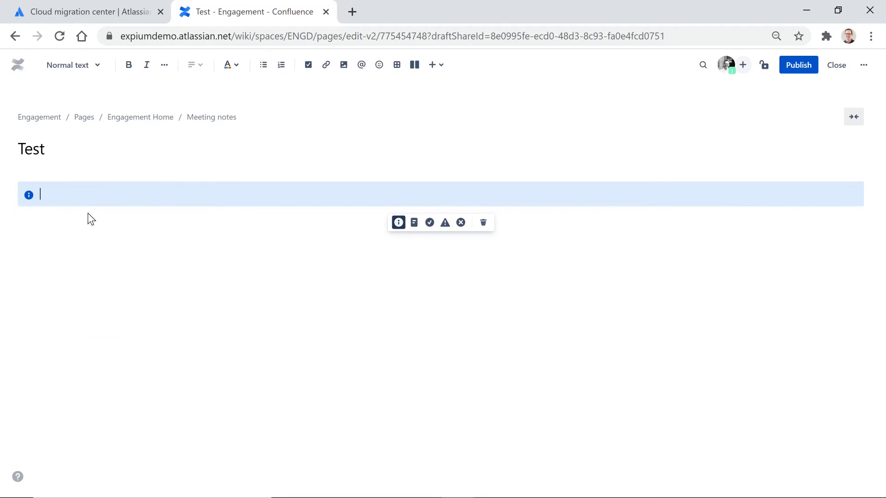
Step: Switch the panel through the note, success, warning and error styles, return it to success, and remove the panel
click(416, 225)
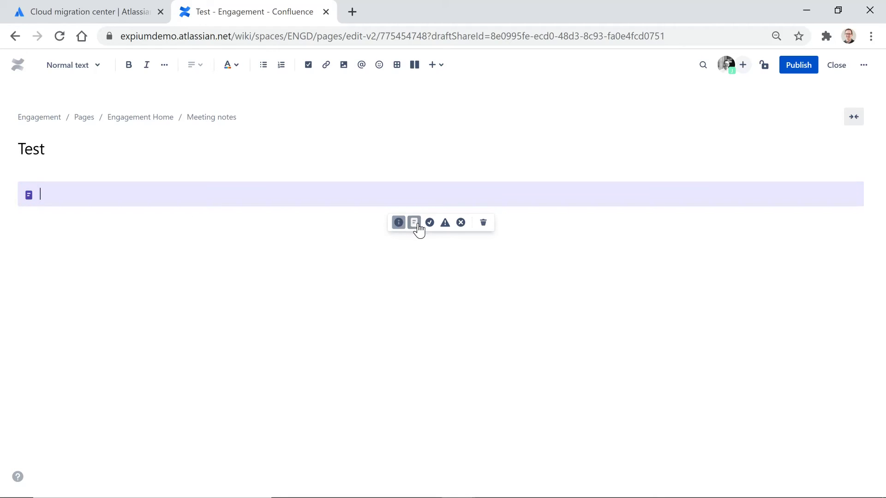
click(430, 225)
click(446, 225)
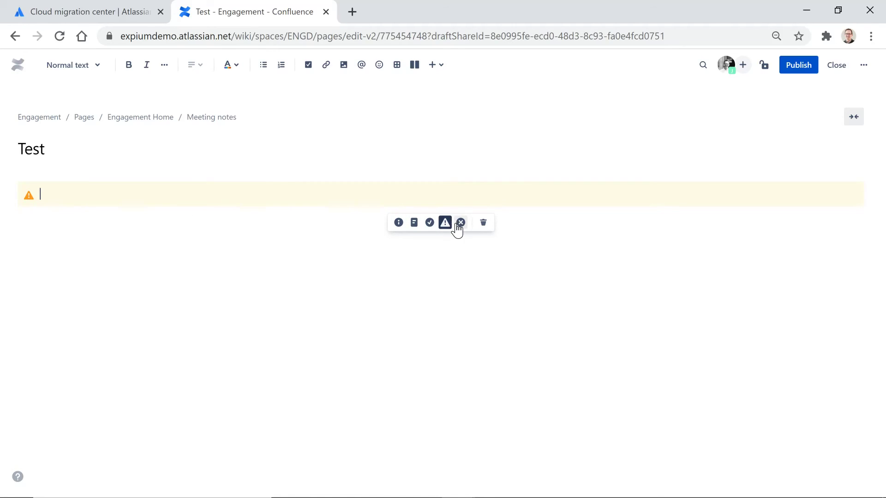
click(458, 224)
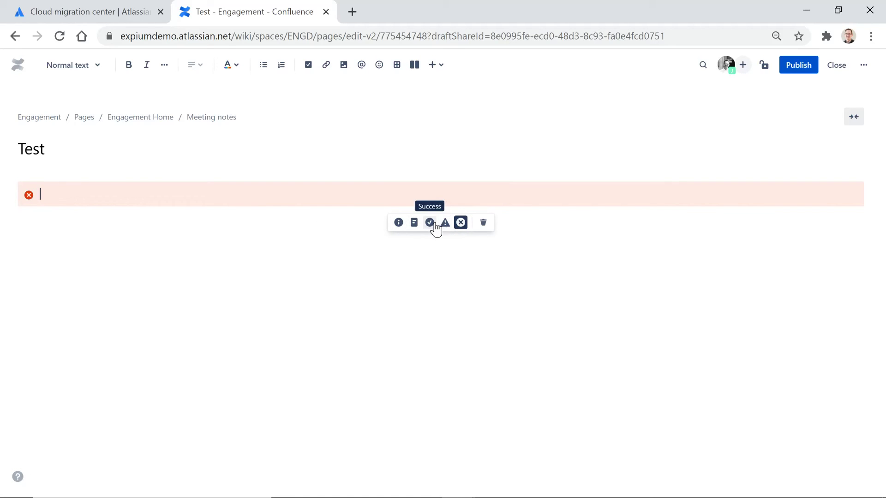
click(434, 224)
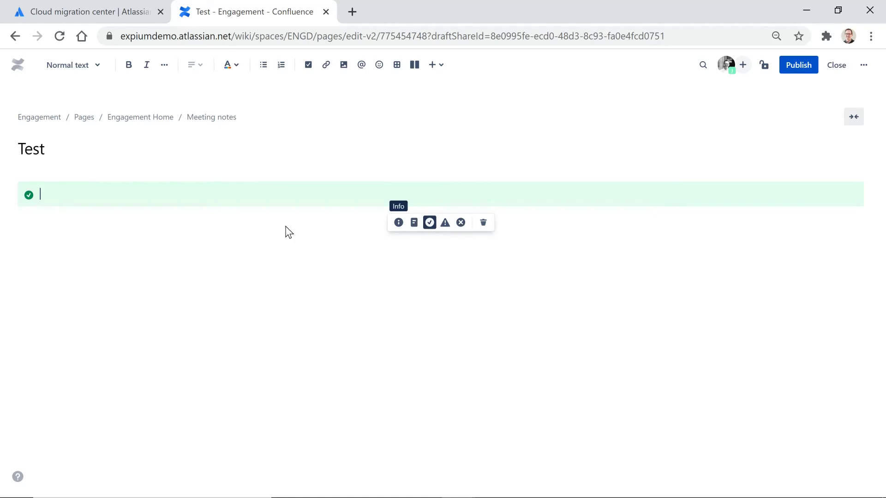
key(BackSpace)
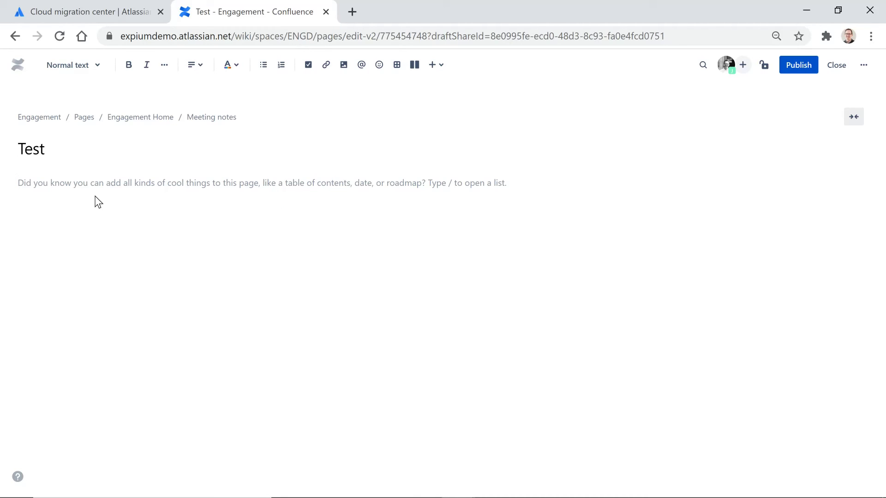
Step: Try the "{" macro trigger, and browse the slash-command list through the colored panel types without inserting anything
text({)
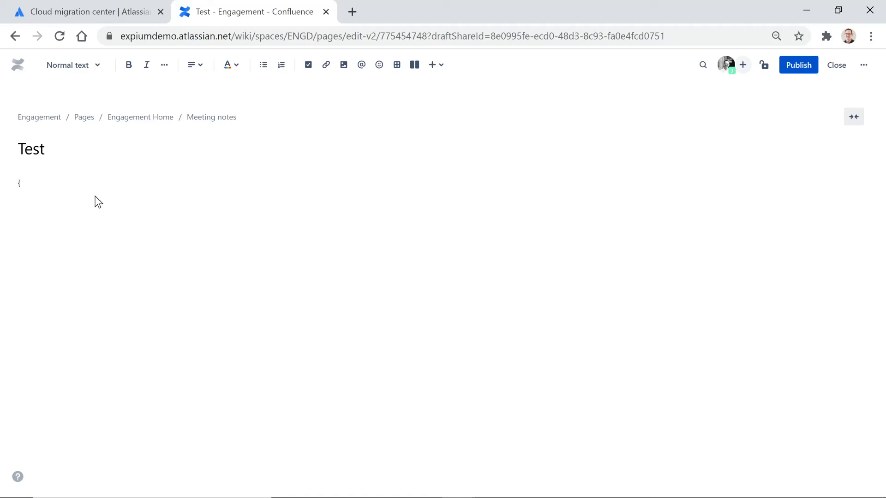
key(BackSpace)
text(/)
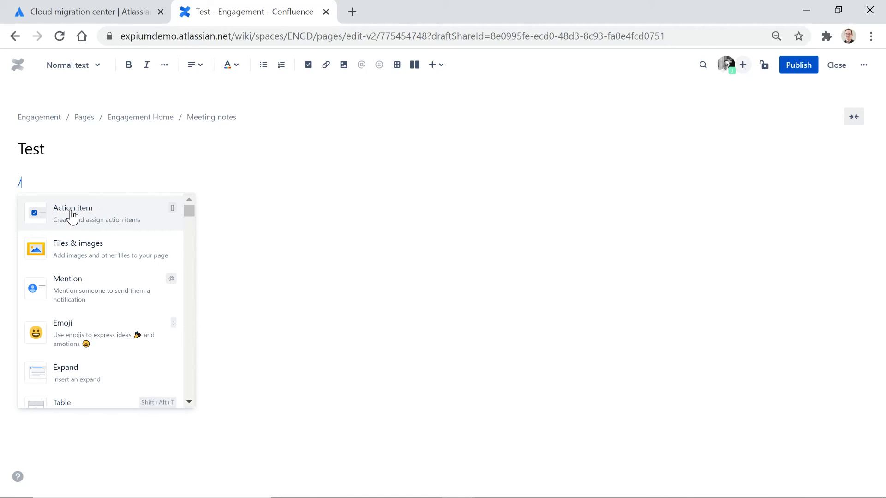
scroll(97, 330, down, 9)
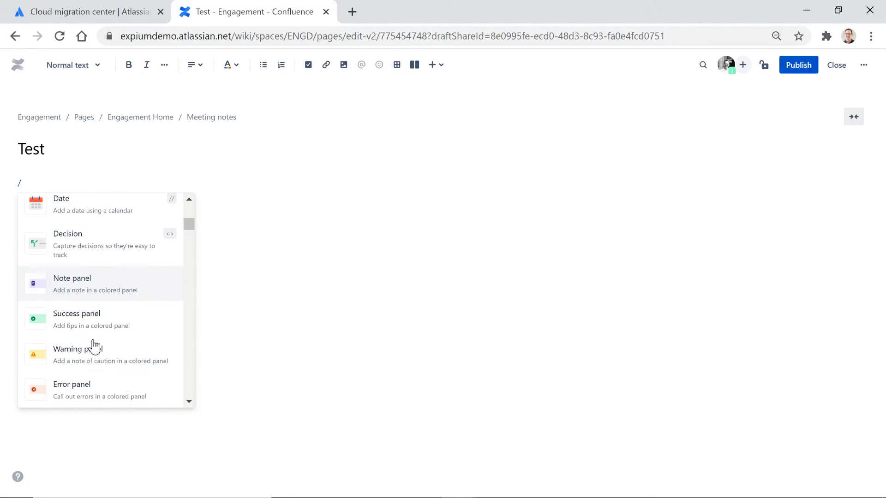
key(BackSpace)
Step: Insert the date Feb 19, 2021 in the page body using "//", and delete it
text(//)
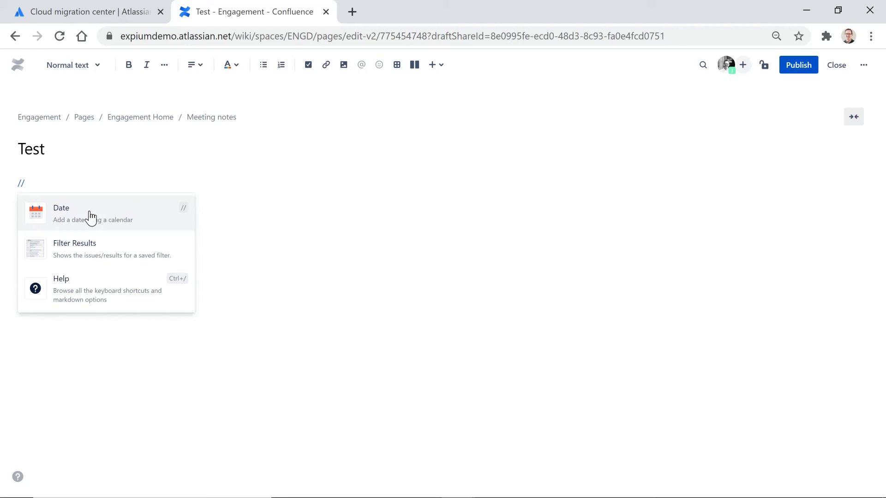
click(90, 215)
key(BackSpace)
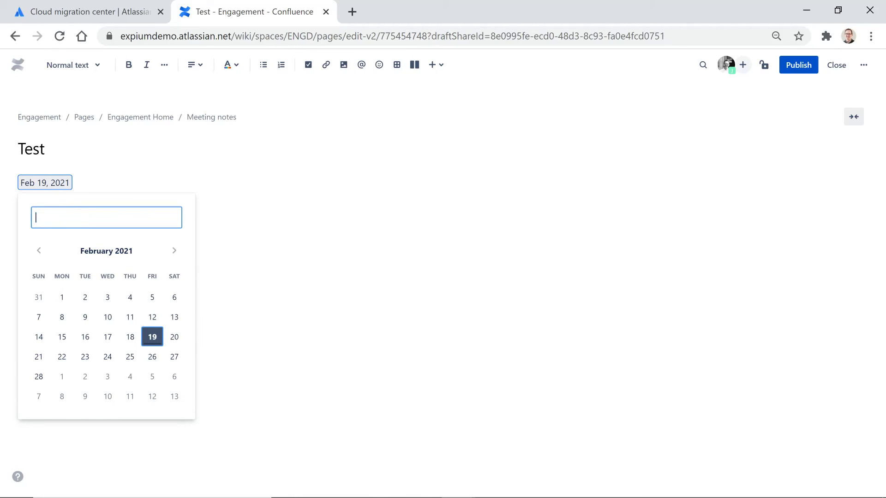
key(Escape)
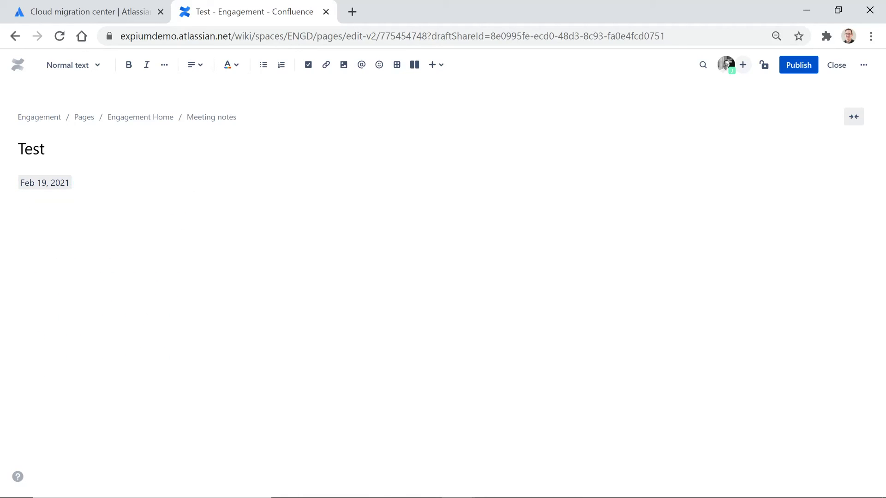
key(BackSpace)
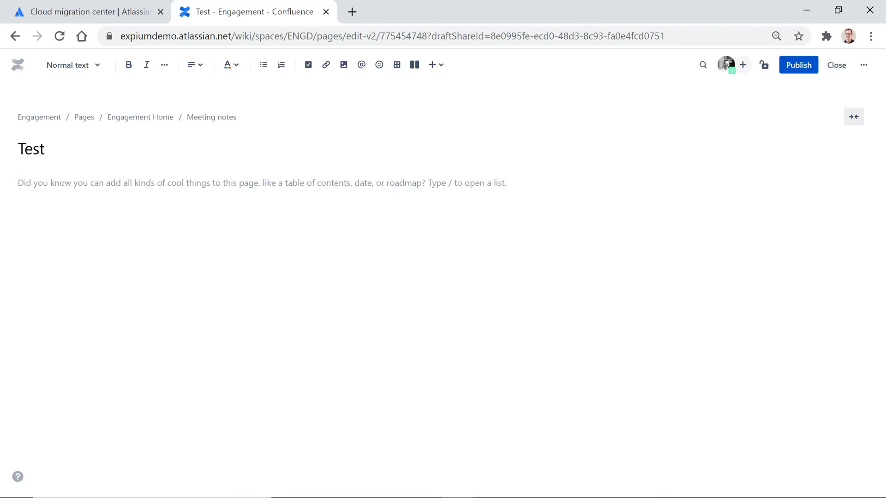
Step: View the link insertion options with recently viewed items and leave without adding a link
key(ctrl+k)
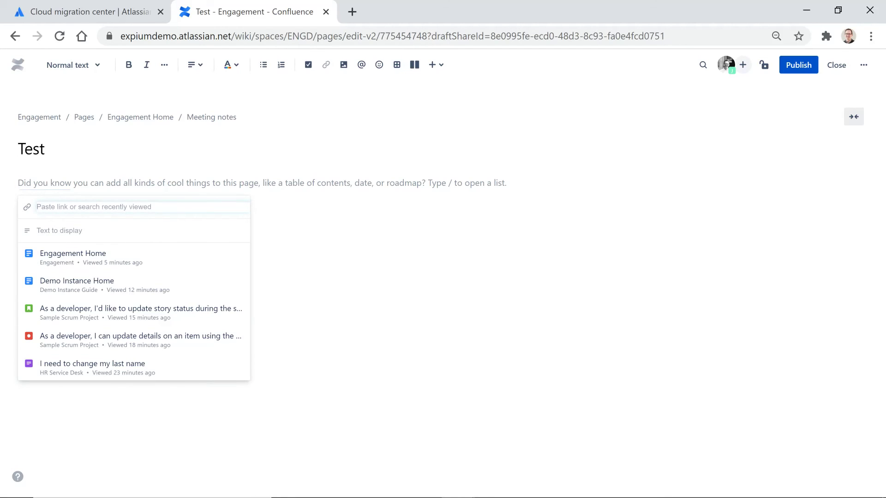
click(346, 290)
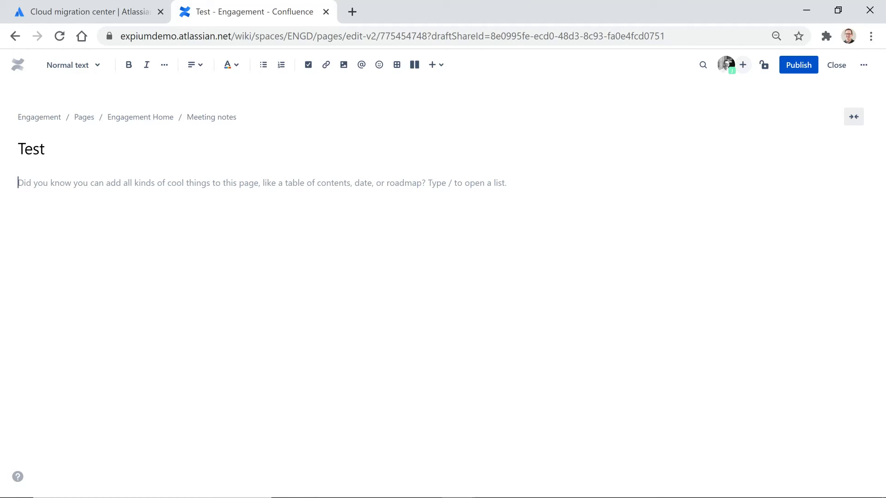
Step: Enter "test" as the page's body text and publish the page
text(test)
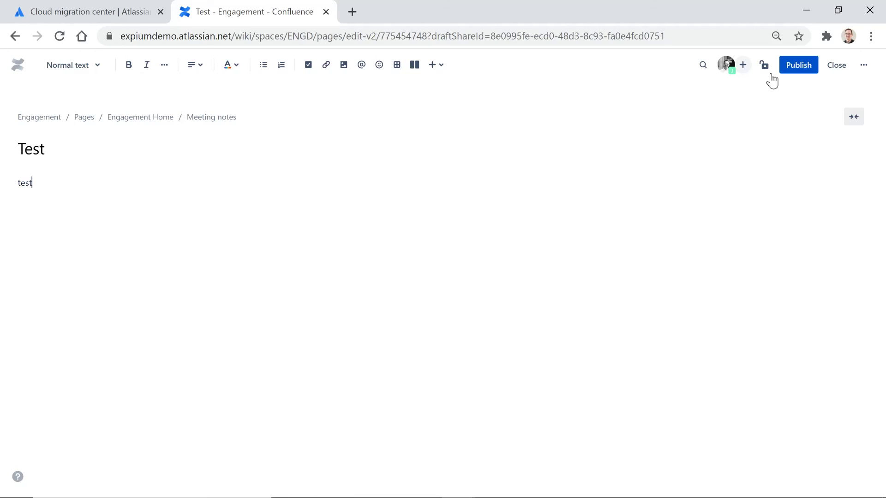
click(795, 64)
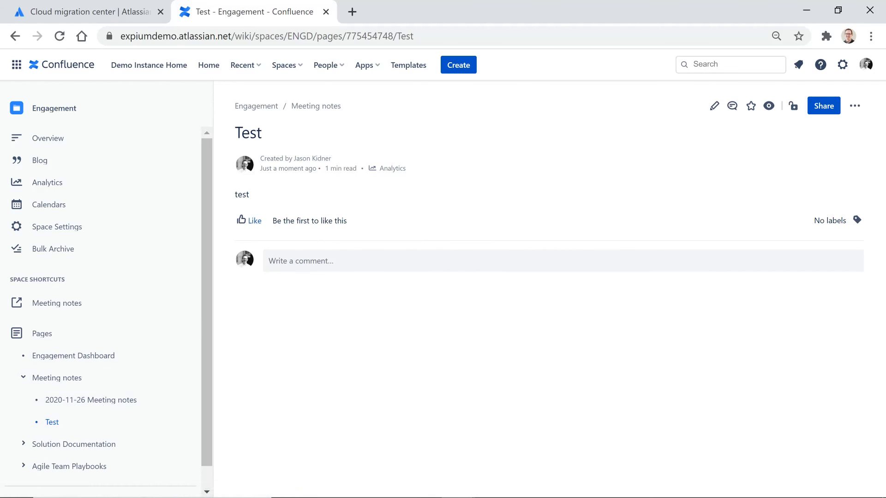
Step: Select the word "test" on the published page to view its inline comment and issue options, and deselect it
mouse_move(267, 199)
mouse_down()
mouse_move(226, 197)
mouse_move(249, 195)
mouse_up()
click(226, 198)
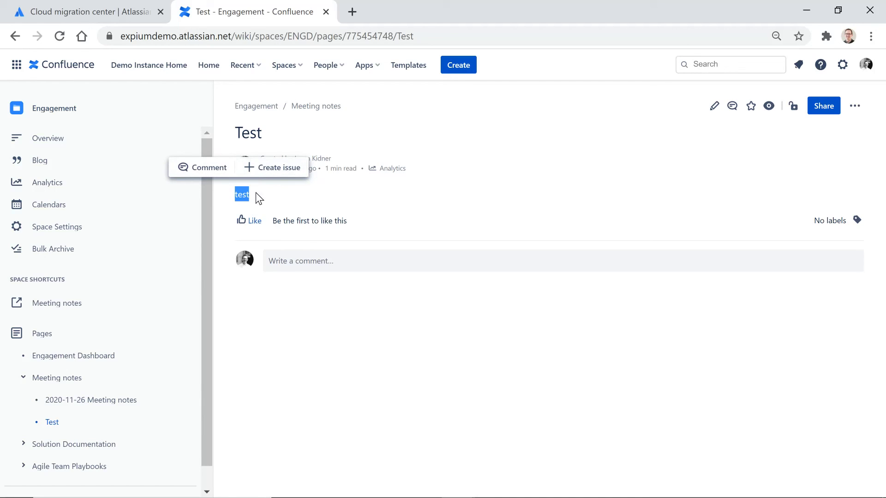
click(446, 203)
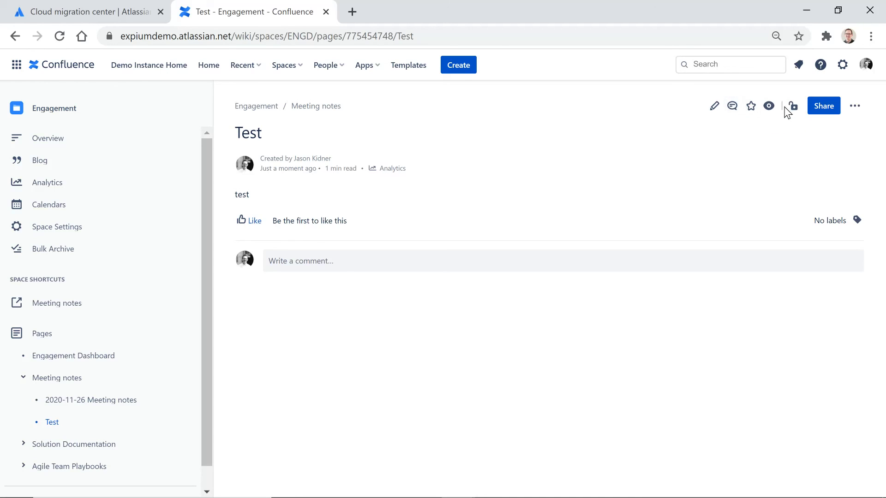
Step: Review the published page's additional actions, including its export formats, without choosing any
click(855, 108)
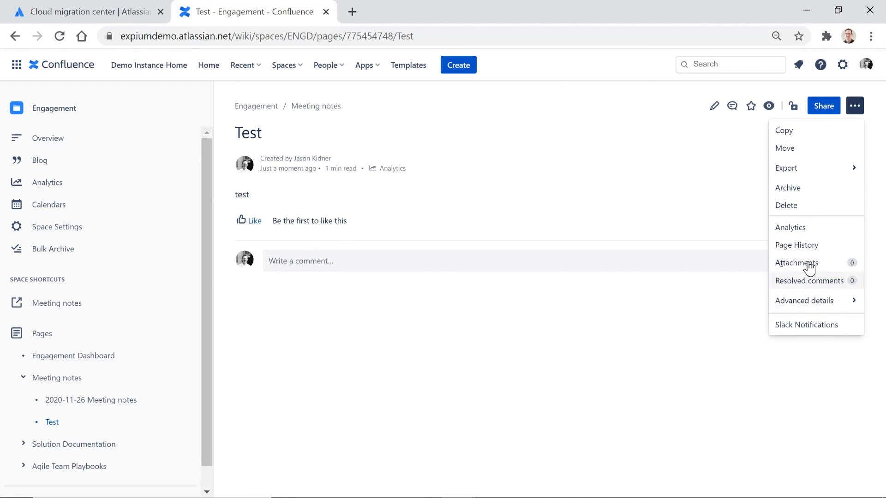
mouse_move(812, 168)
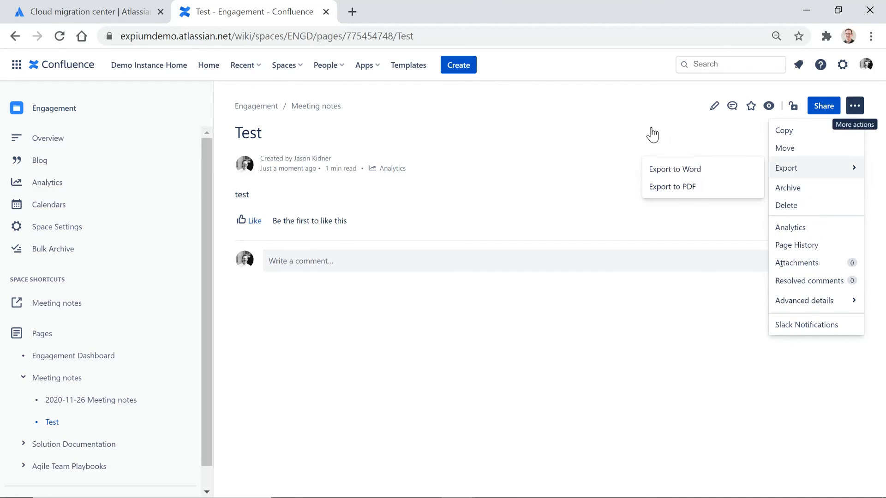
click(584, 94)
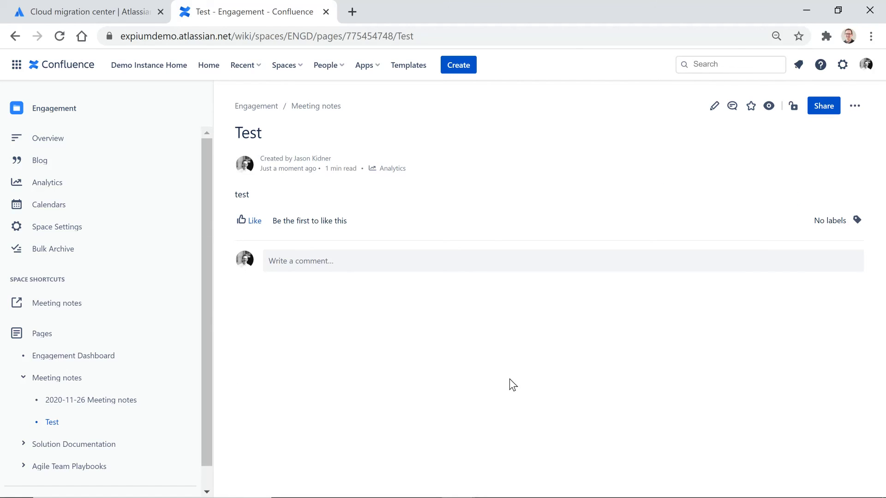